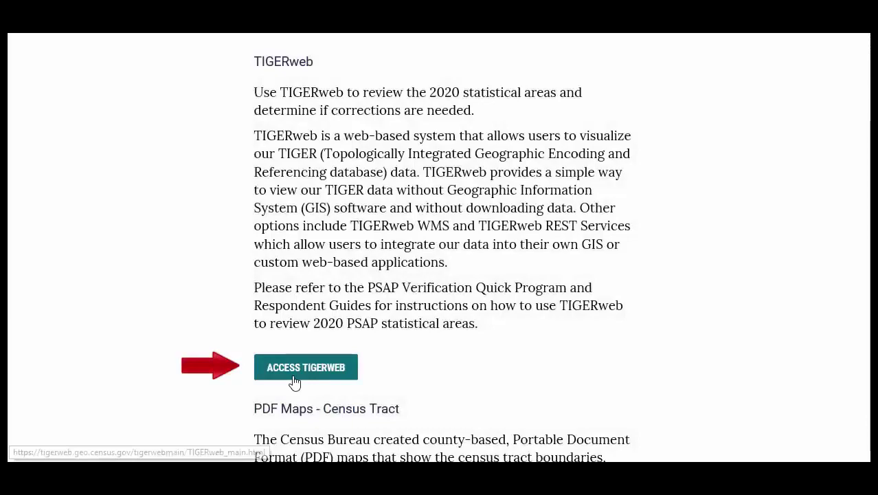
Step: Open the TIGERweb home page and scroll through its overview and announcements
click(294, 379)
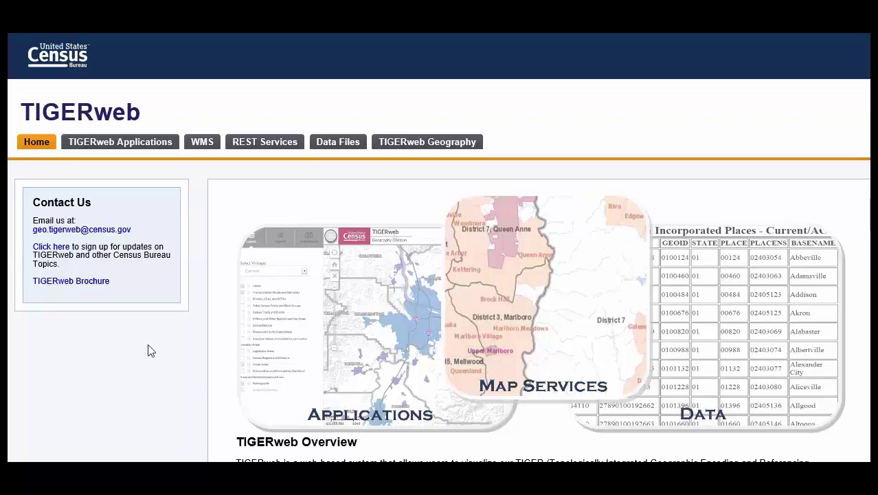
scroll(151, 354, down, 3)
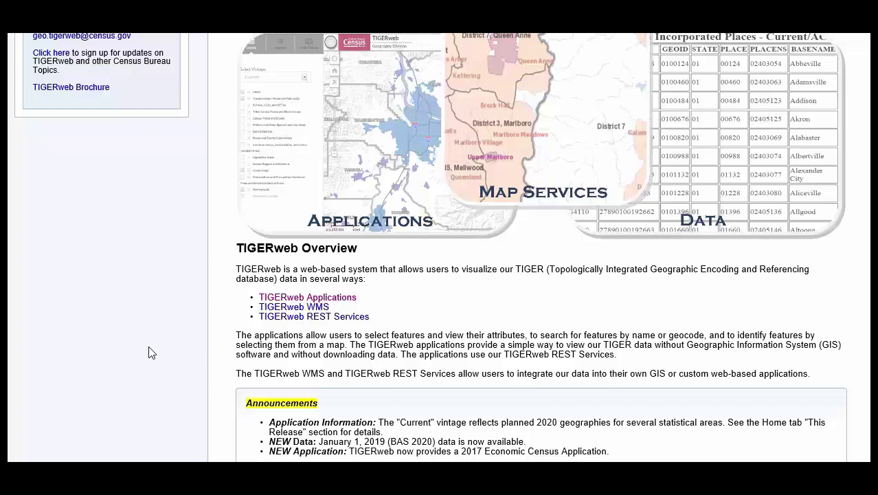
scroll(148, 353, up, 3)
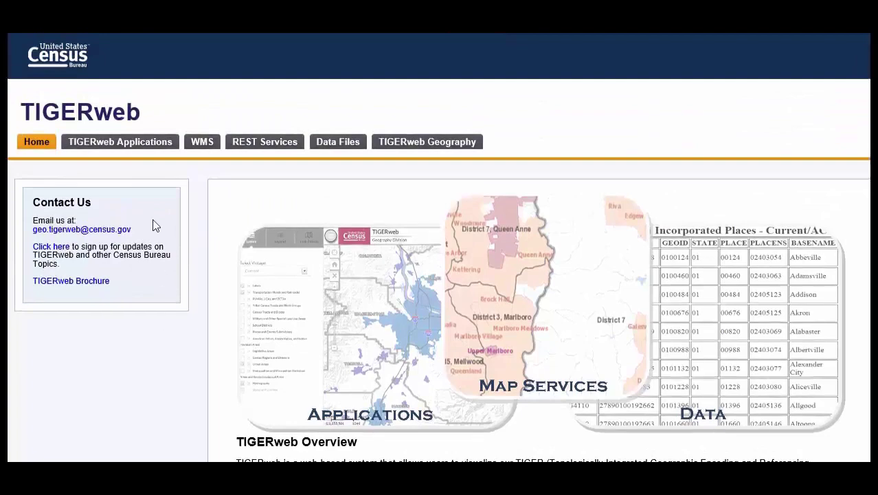
Step: Launch the TIGERweb map viewer from the TIGERweb Applications list
click(127, 142)
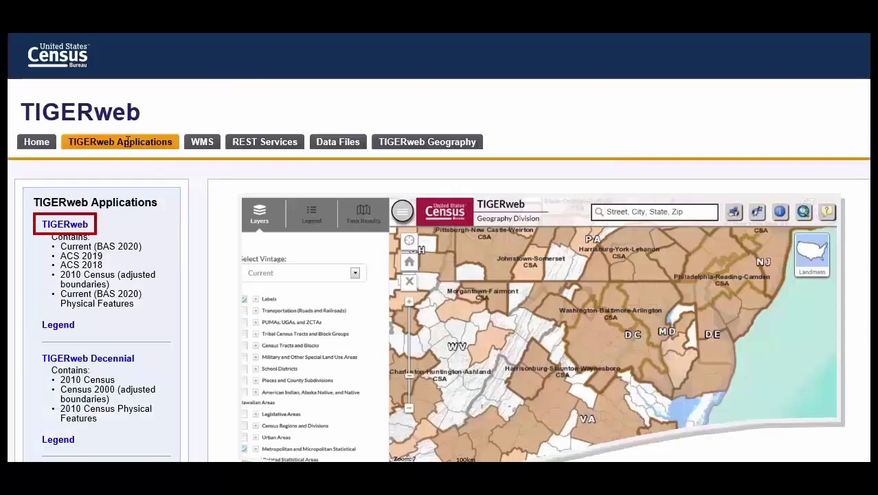
click(84, 227)
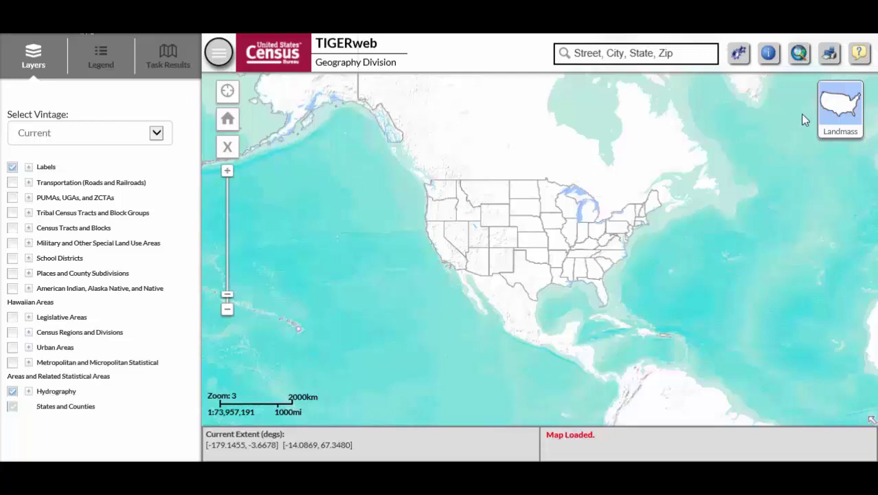
click(858, 55)
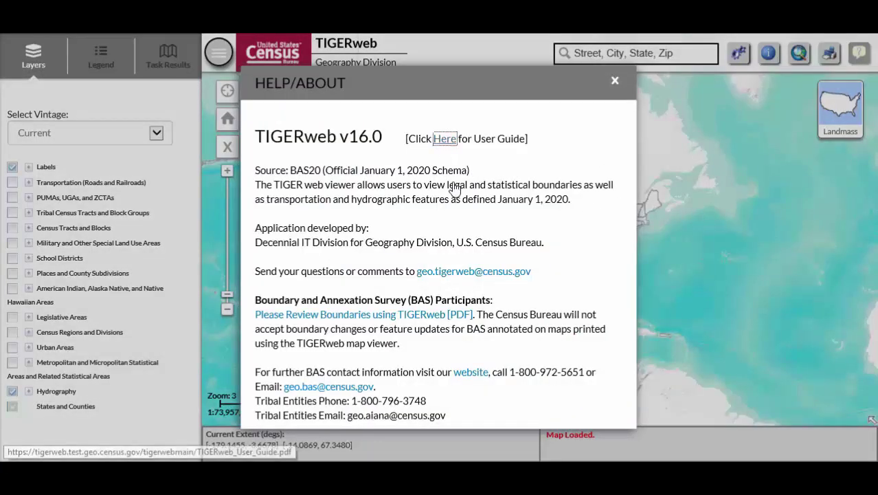
click(443, 140)
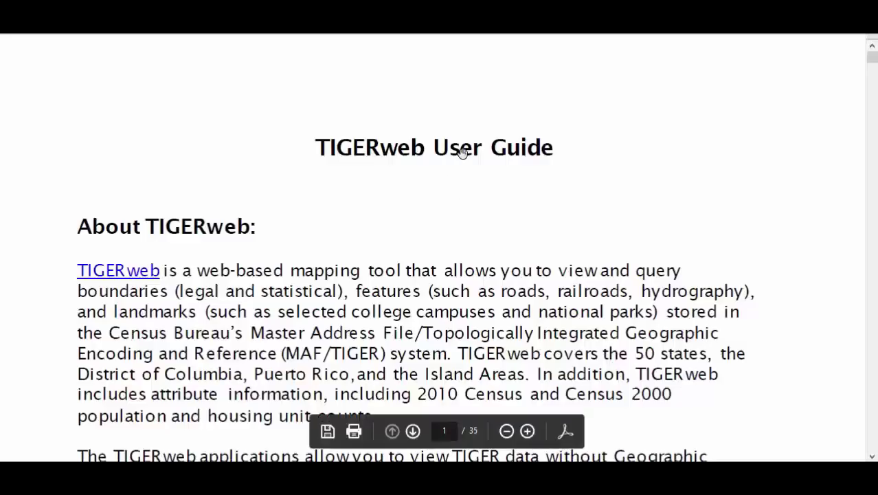
key(alt+Left)
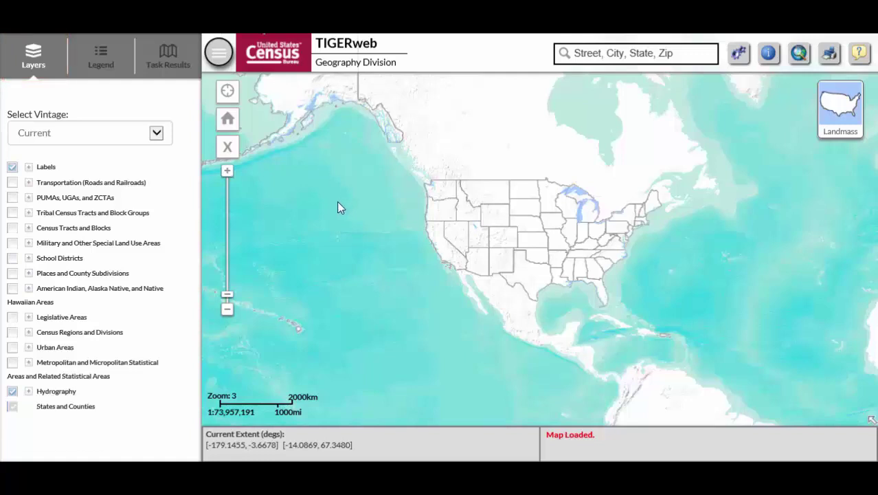
Step: Keep the Current vintage; turn on Census Tracts and Blocks, Places and County Subdivisions, and Transportation layers
click(163, 136)
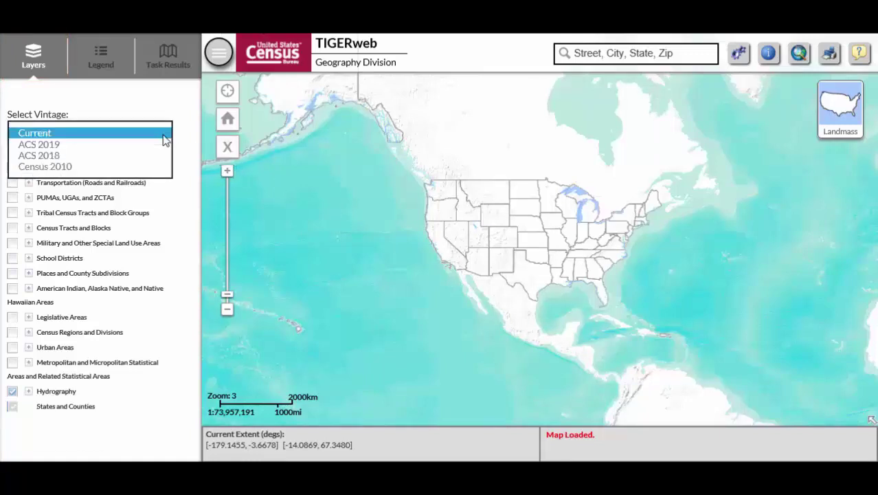
click(186, 141)
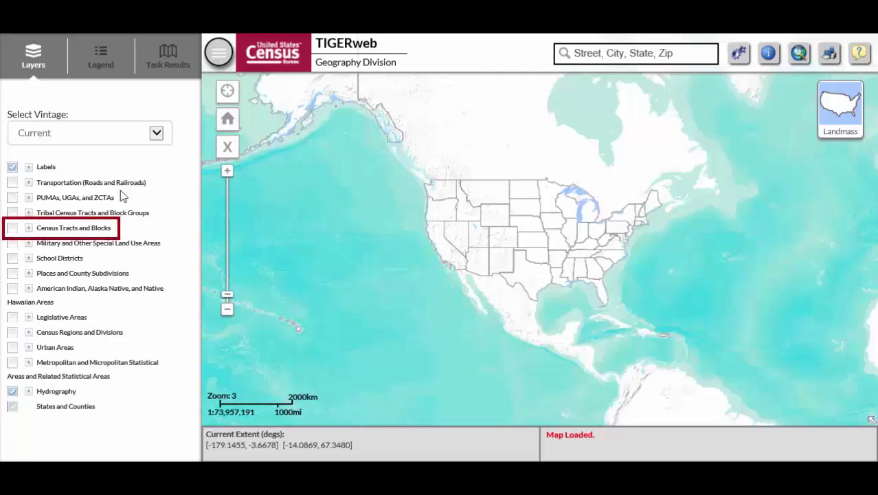
click(14, 227)
click(12, 272)
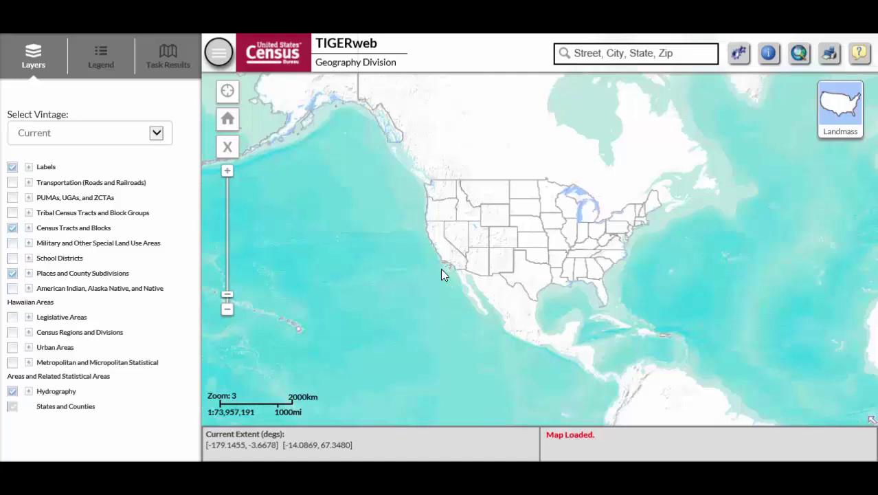
click(13, 182)
Step: Query the States and Counties map's Counties layer for name johnson, GEOID 48251
click(799, 55)
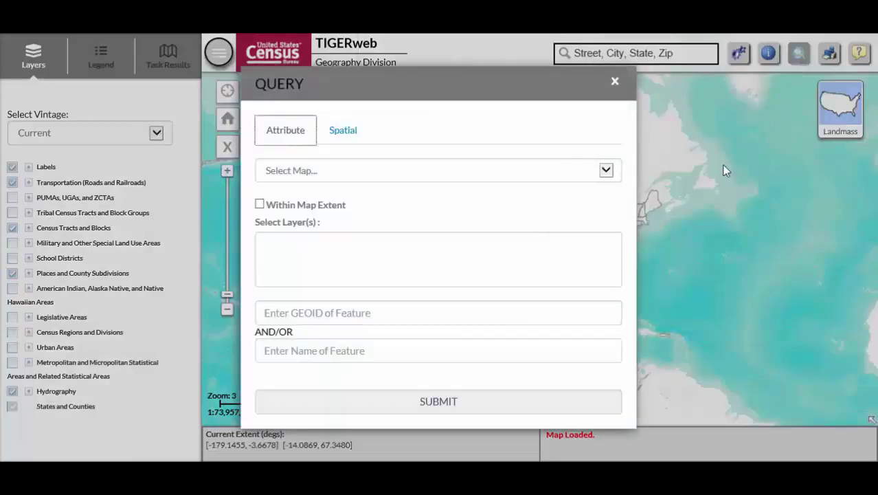
click(437, 173)
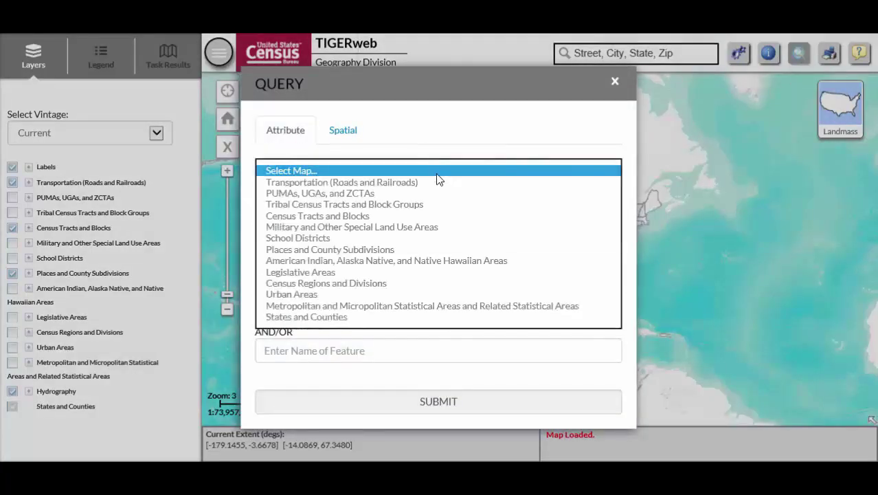
click(422, 317)
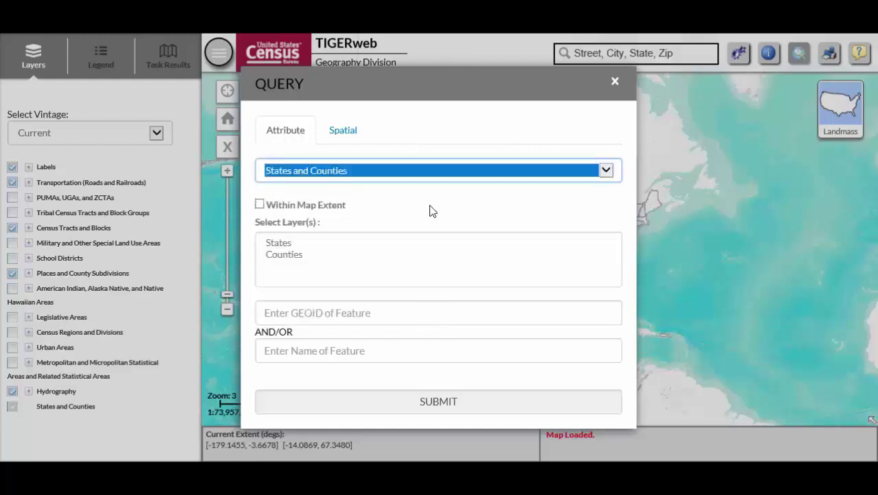
click(402, 255)
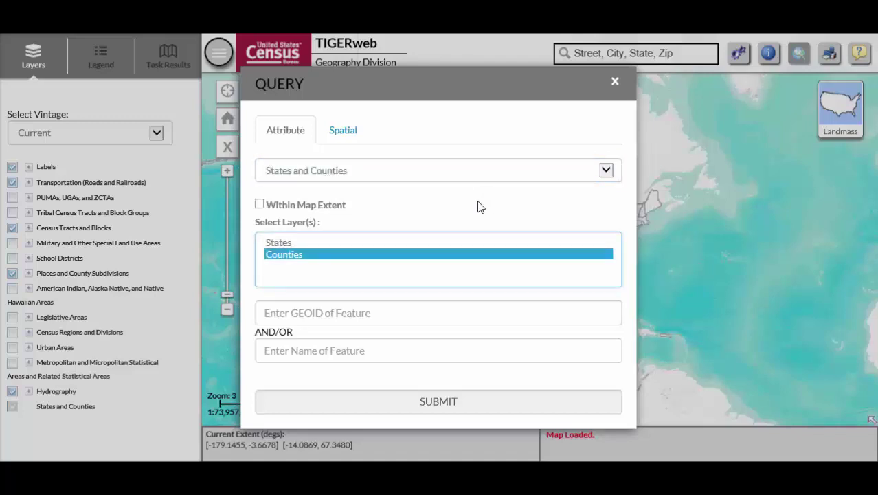
click(418, 346)
text(jo)
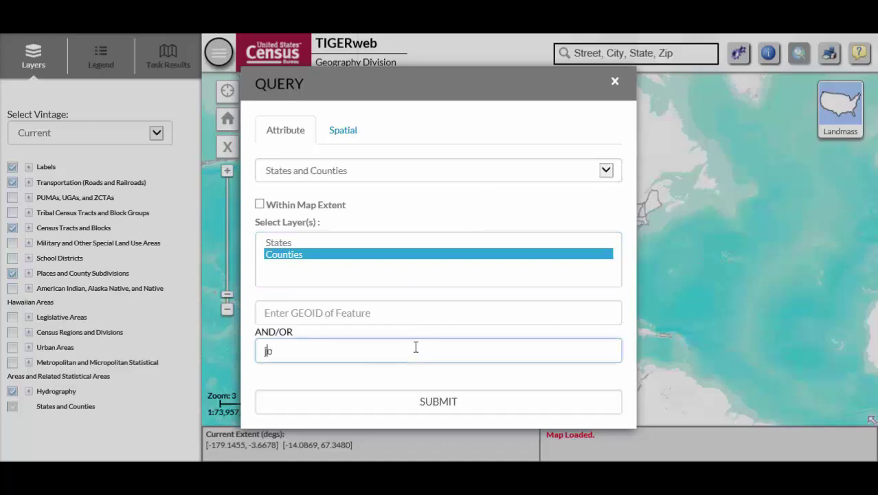
text(hnson)
click(418, 313)
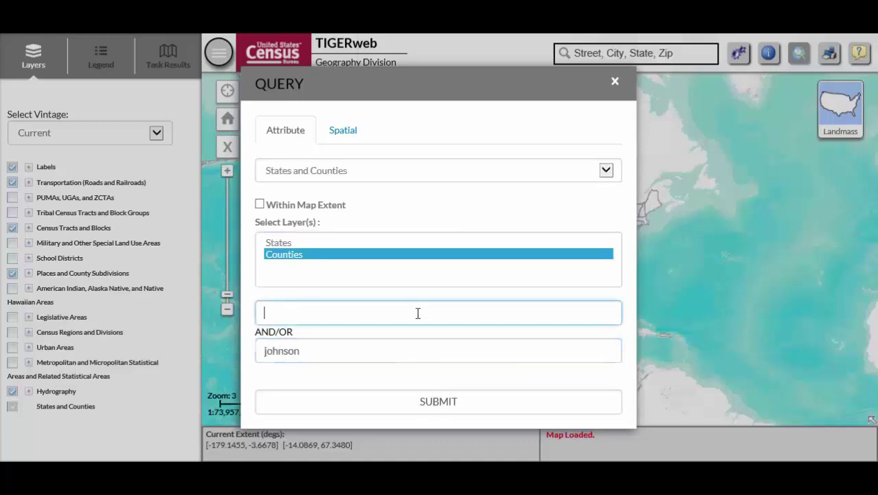
text(48251)
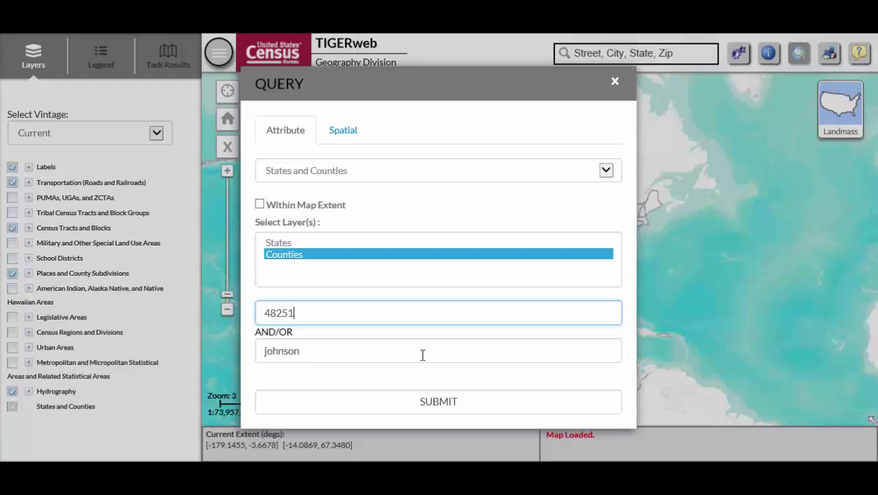
click(434, 407)
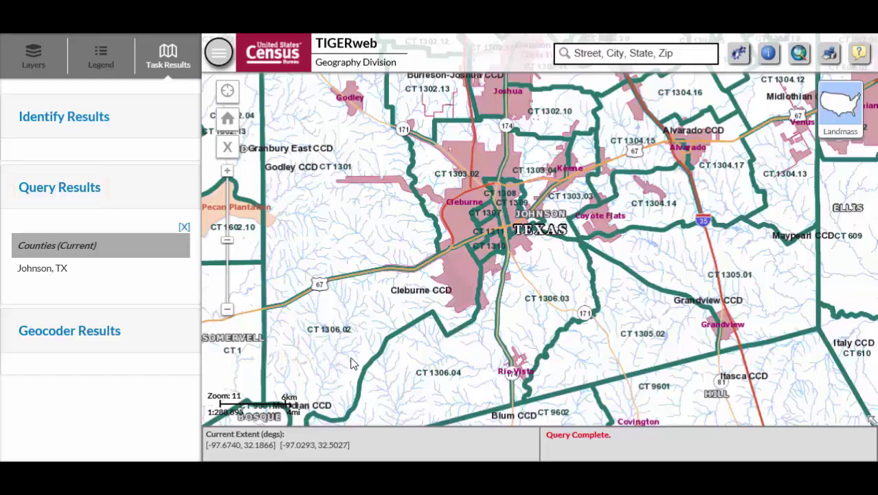
Step: Review Johnson, TX's attributes, then clear GEOID 48251 from the county query
click(58, 270)
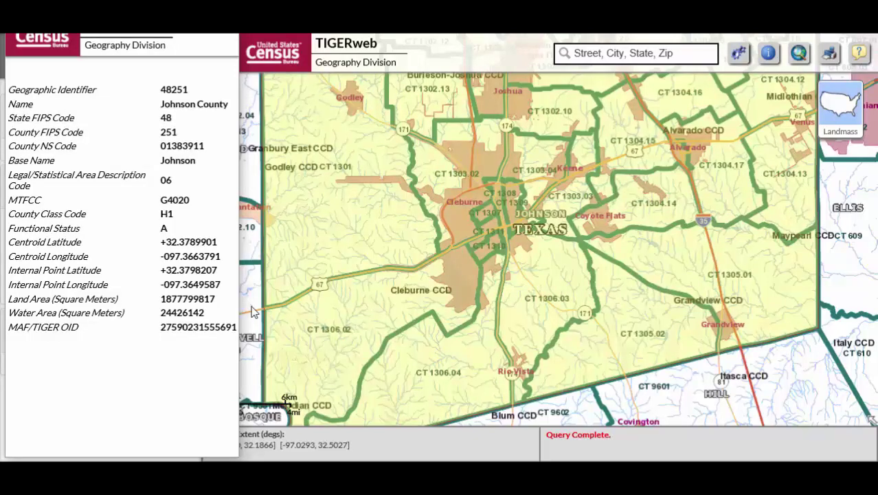
click(229, 58)
click(799, 53)
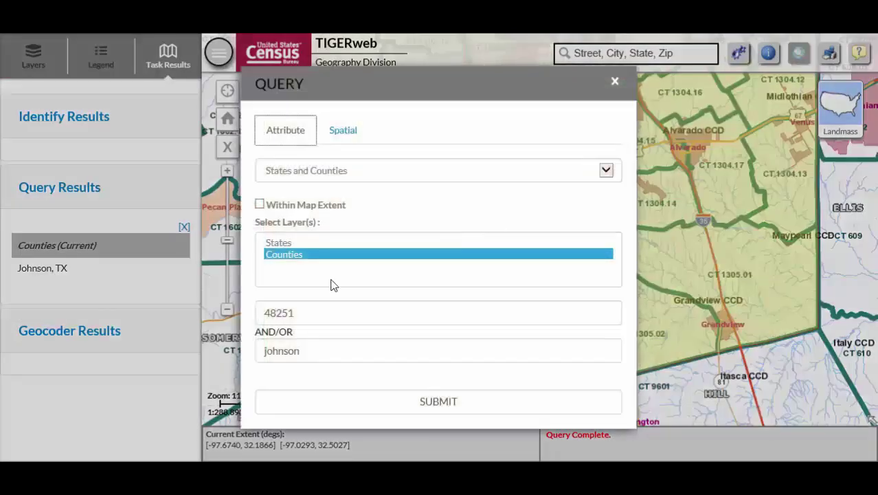
drag(304, 316, 204, 313)
key(BackSpace)
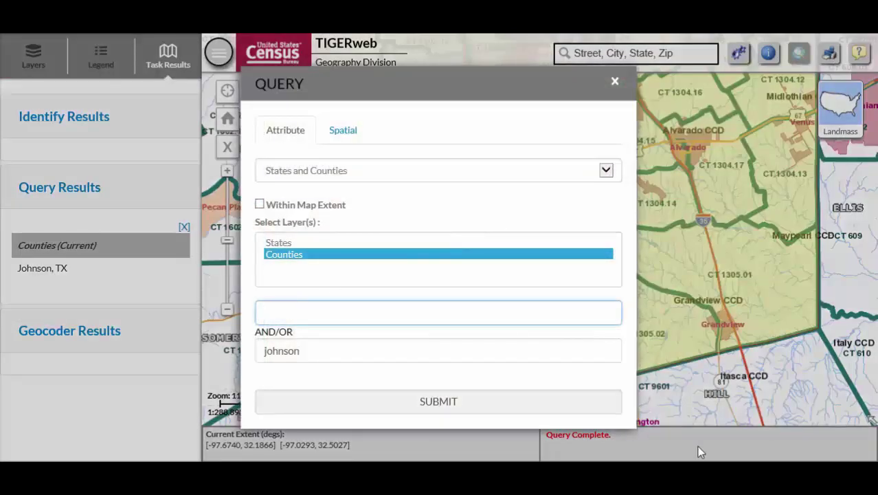
Step: Rerun the query by the name johnson alone and zoom to Johnson County, Texas
click(442, 360)
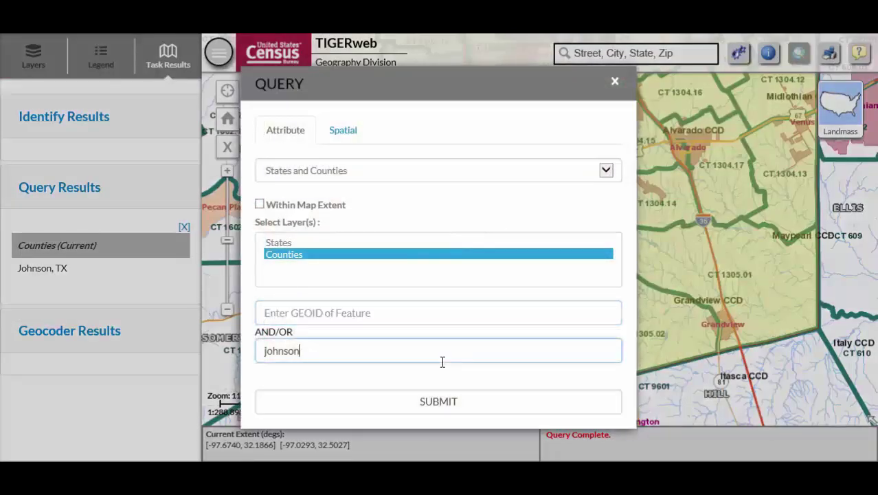
click(463, 405)
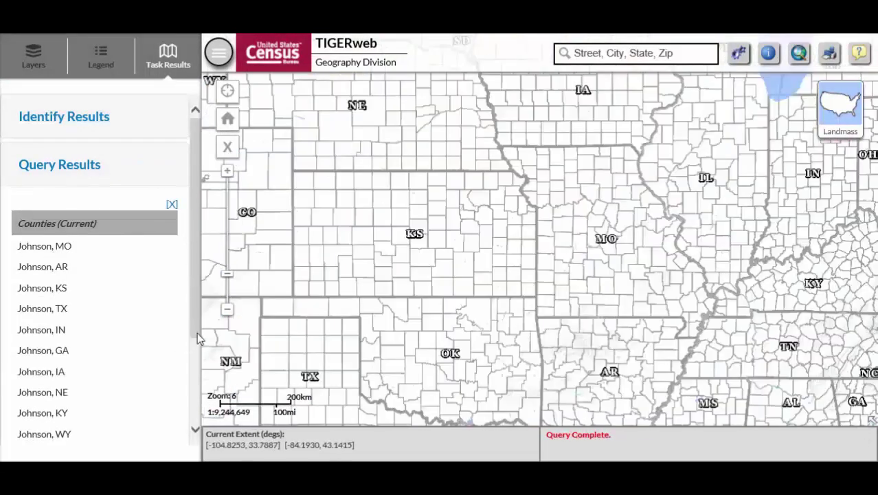
click(60, 311)
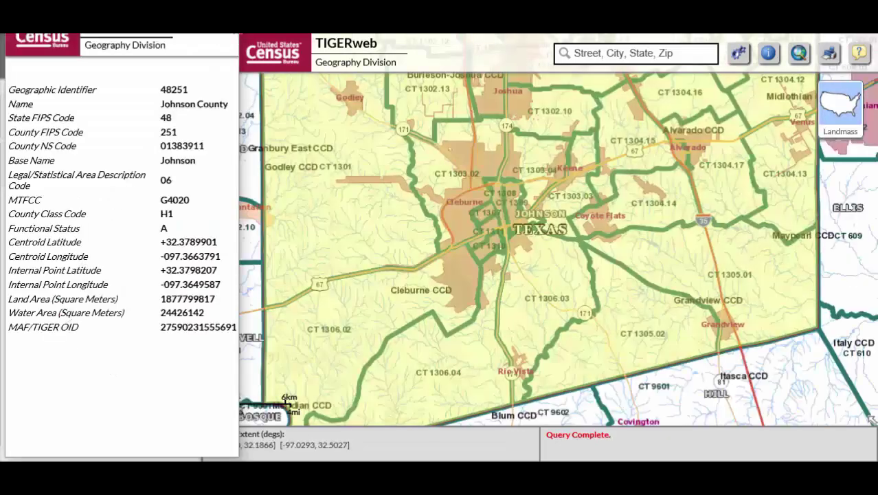
click(233, 43)
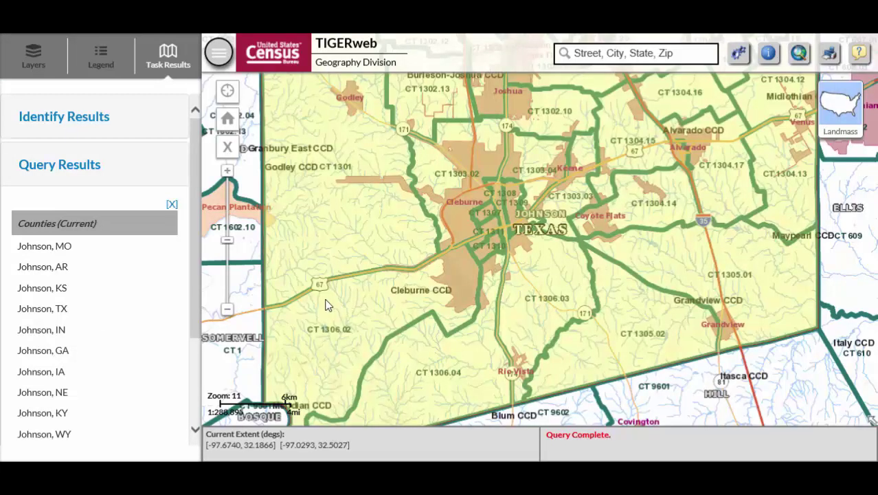
Step: Pan along Johnson County's southern edge near Bosque County and Rio Vista, then north toward Cleburne
drag(312, 343, 288, 265)
scroll(288, 297, up, 1)
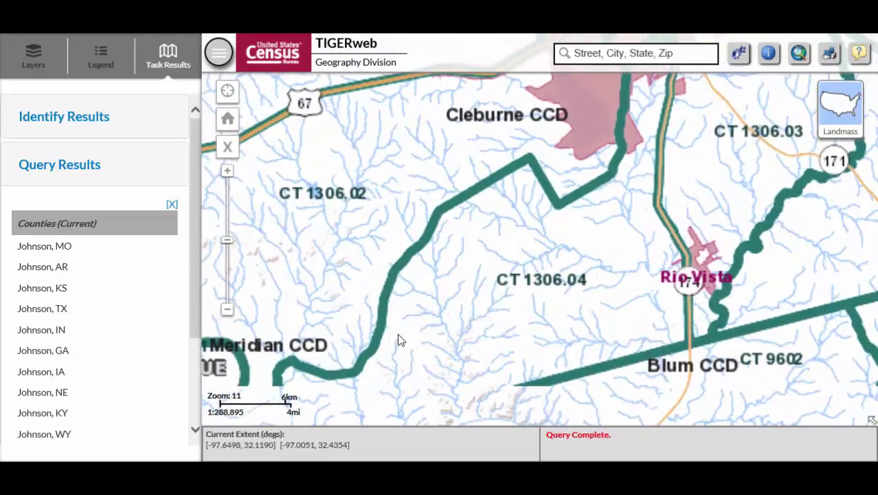
scroll(406, 340, up, 1)
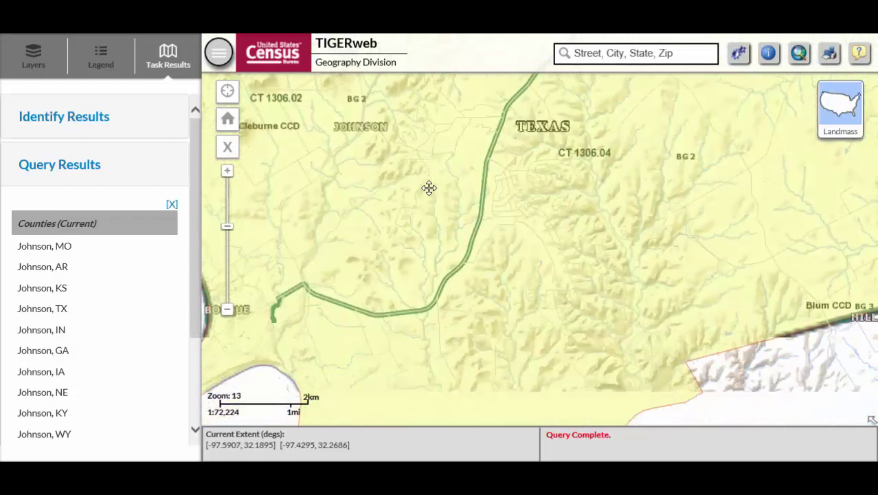
drag(513, 299, 486, 226)
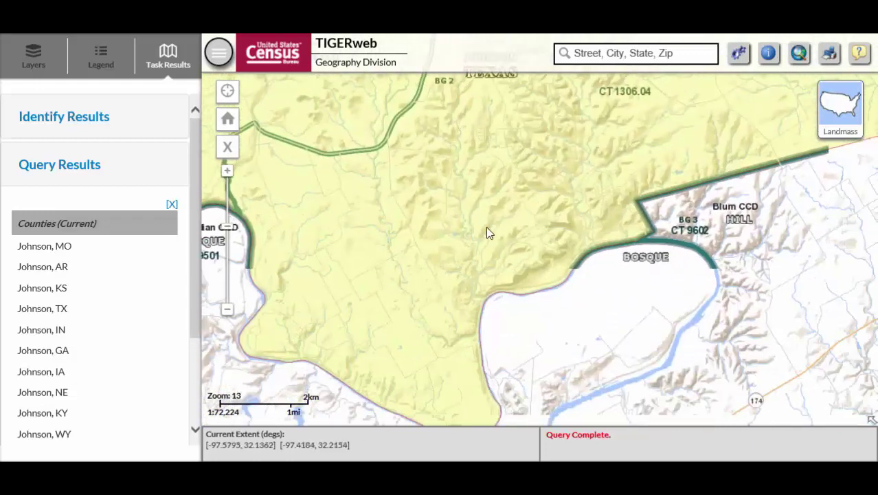
drag(518, 187, 391, 292)
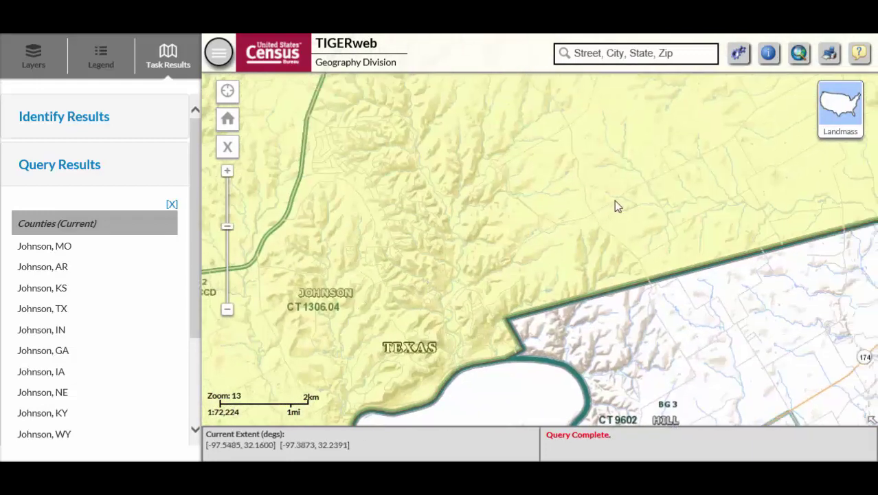
drag(615, 204, 559, 253)
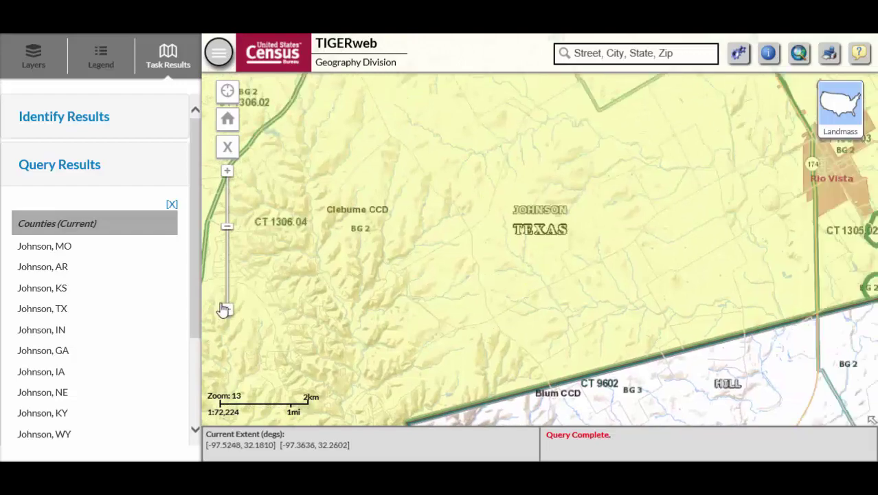
click(228, 310)
drag(648, 227, 521, 338)
drag(512, 189, 566, 266)
Step: Zoom in on Cleburne and pan across its central tracts, including CT 1308, 1309 and 1303.03
click(227, 171)
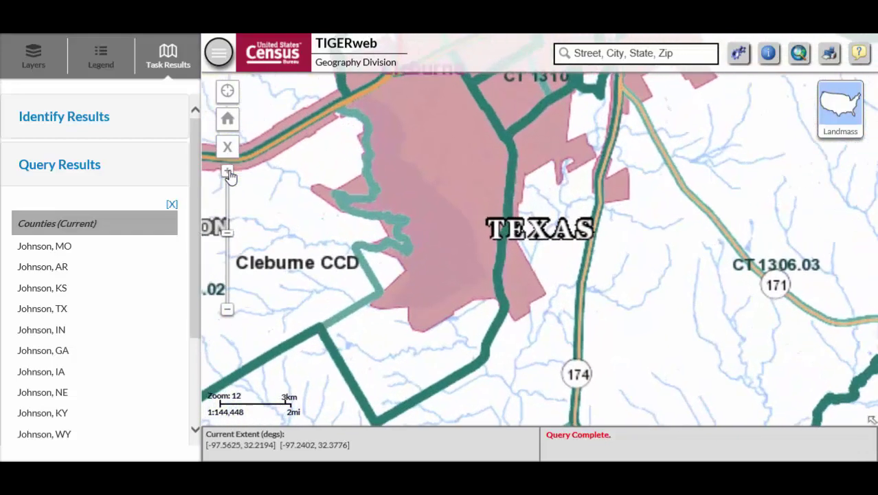
click(228, 171)
drag(390, 280, 502, 179)
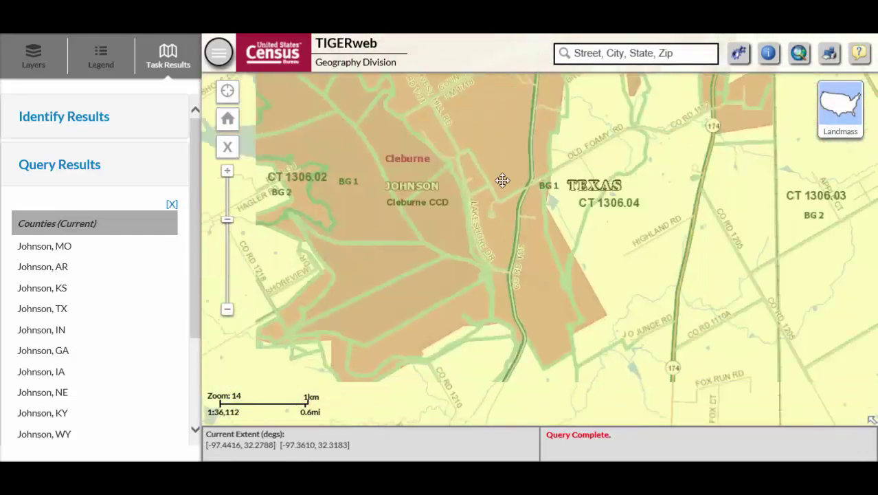
drag(424, 314, 517, 275)
drag(526, 140, 462, 292)
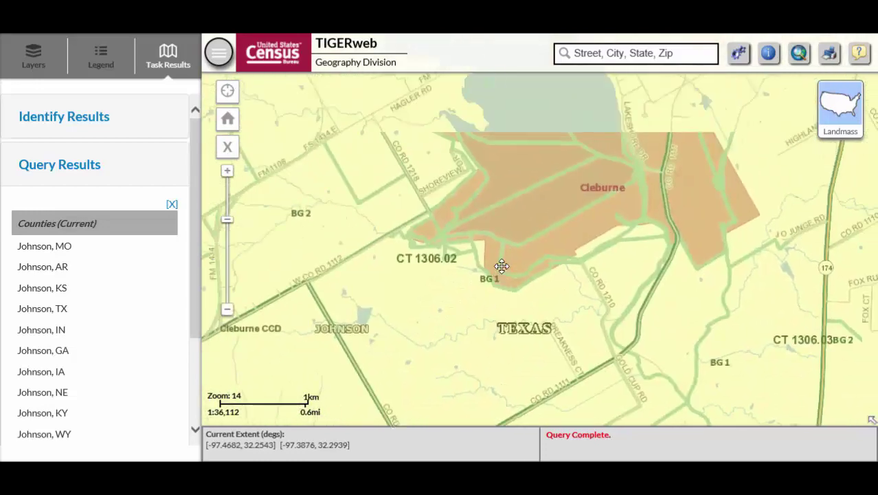
drag(502, 132, 533, 249)
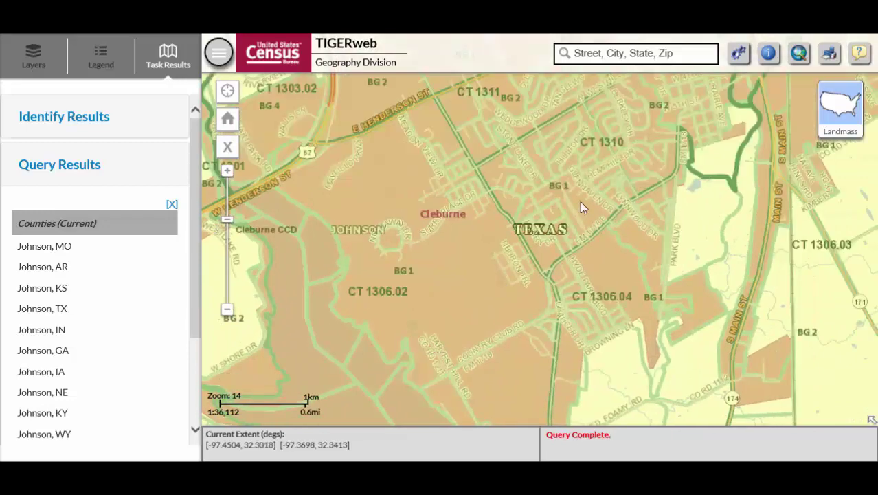
drag(582, 206, 520, 344)
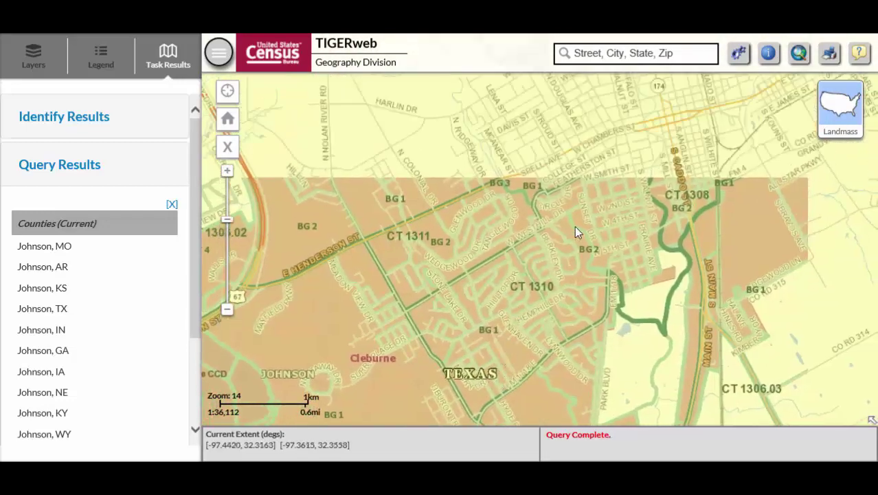
drag(610, 204, 436, 277)
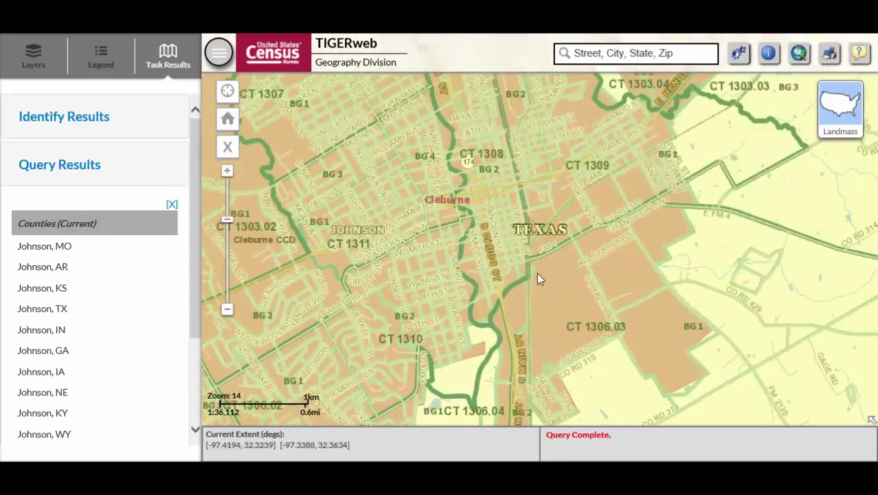
drag(581, 262, 476, 330)
Step: Pan around northern and western Cleburne, from CT 1303.04 and CT 1301 to CT 1310
drag(541, 232, 522, 314)
drag(498, 150, 520, 228)
drag(484, 177, 558, 221)
drag(358, 199, 621, 197)
drag(538, 227, 694, 164)
drag(502, 147, 464, 147)
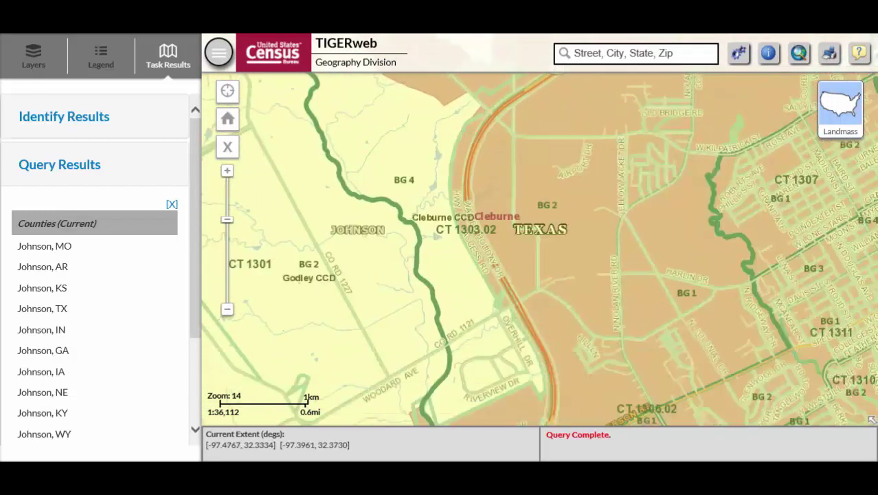
drag(485, 249, 399, 171)
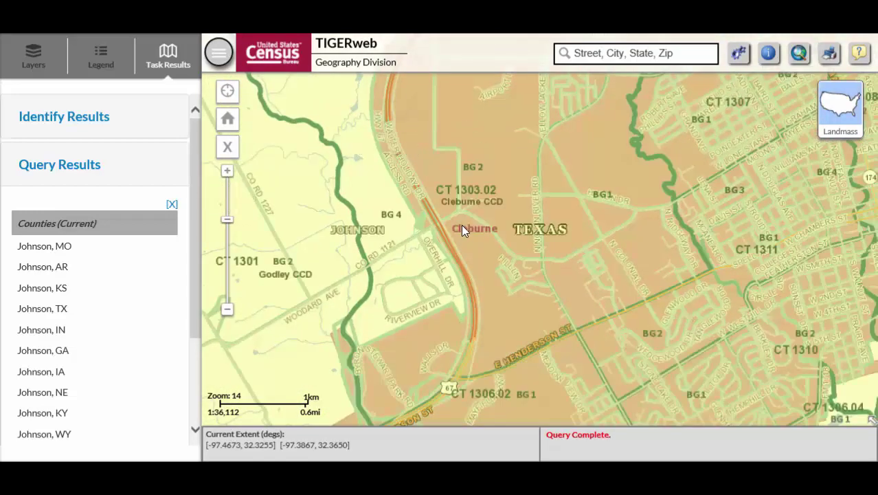
drag(463, 222, 392, 116)
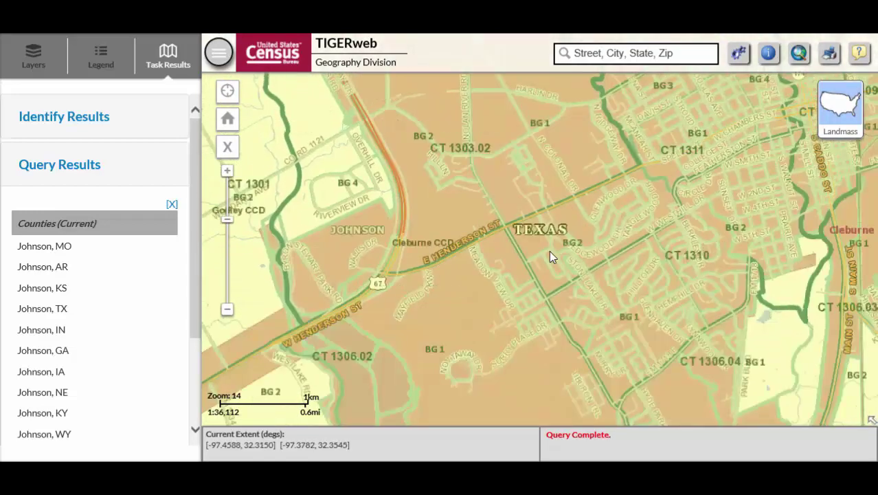
drag(548, 257, 458, 209)
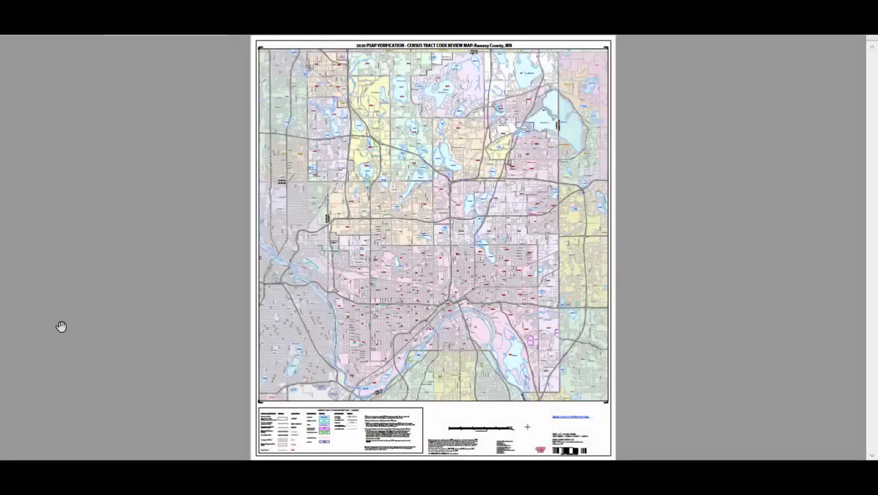
Step: Marquee-zoom the Ramsey County tract map twice onto the Arden Hills area
right_click(294, 167)
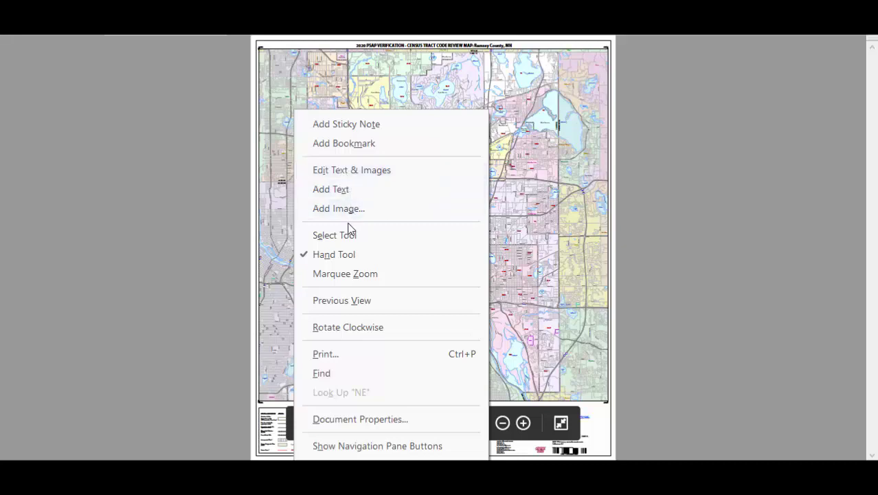
click(347, 273)
drag(267, 60, 399, 171)
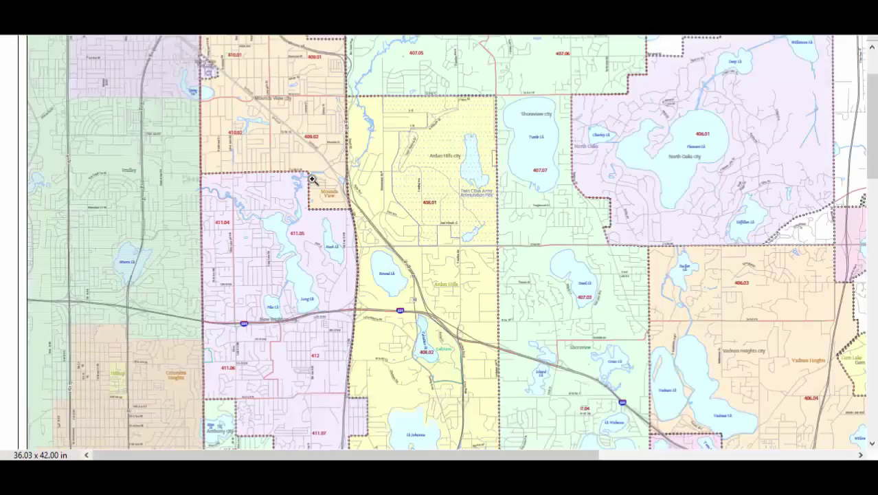
drag(244, 95, 519, 262)
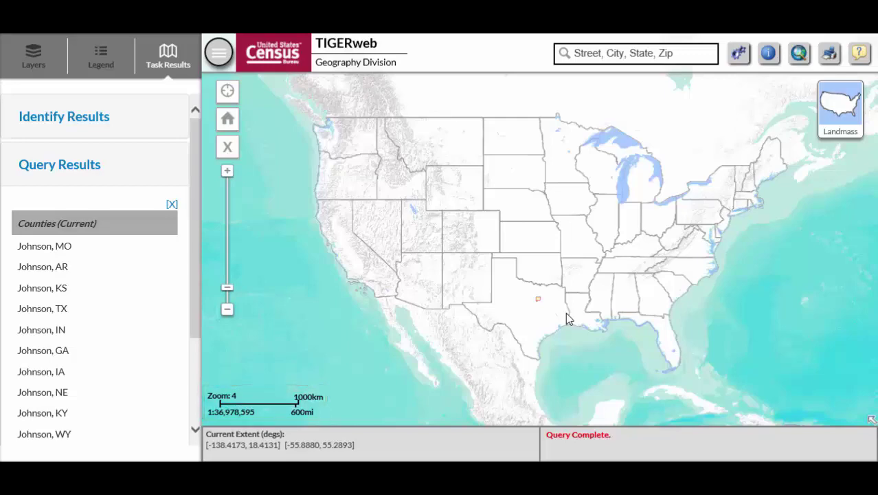
Step: Zoom from the national view into Texas and centre Johnson County at zoom 11
scroll(562, 318, up, 2)
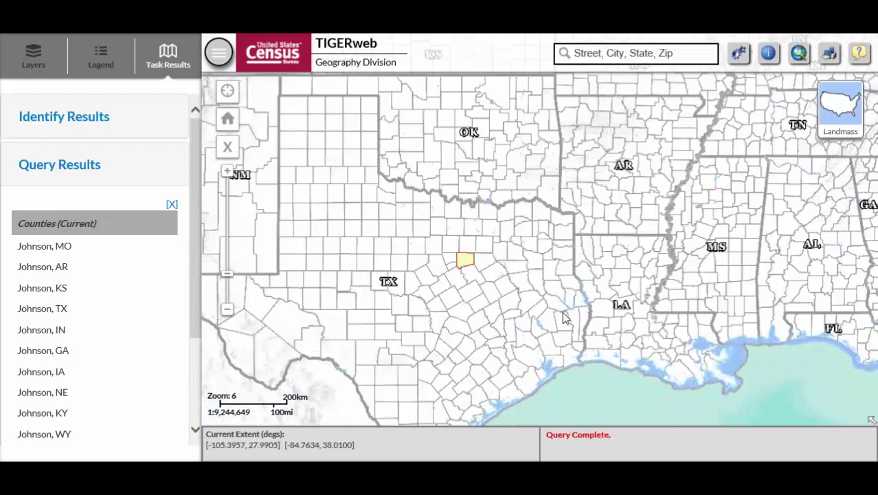
scroll(506, 304, up, 2)
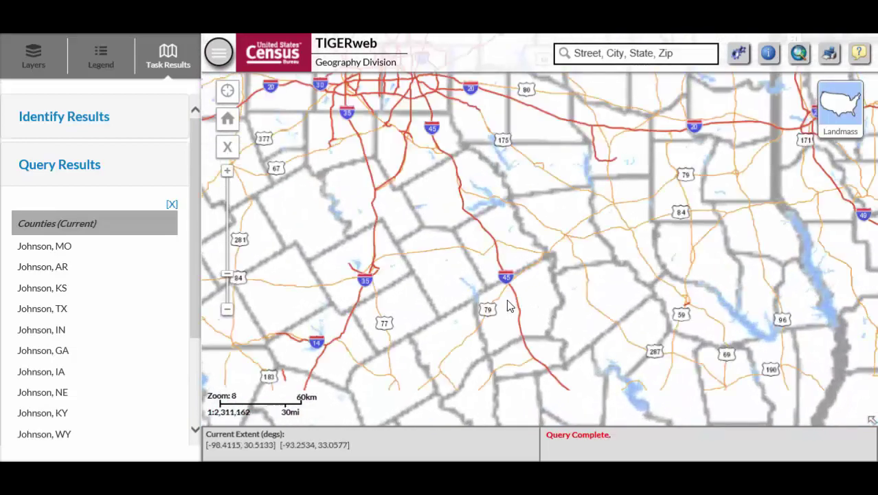
scroll(506, 305, up, 1)
drag(479, 258, 541, 354)
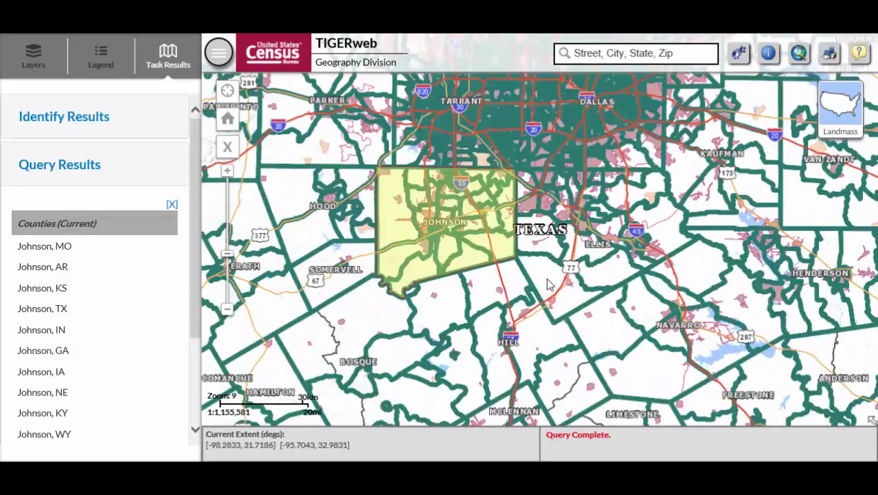
scroll(468, 248, up, 2)
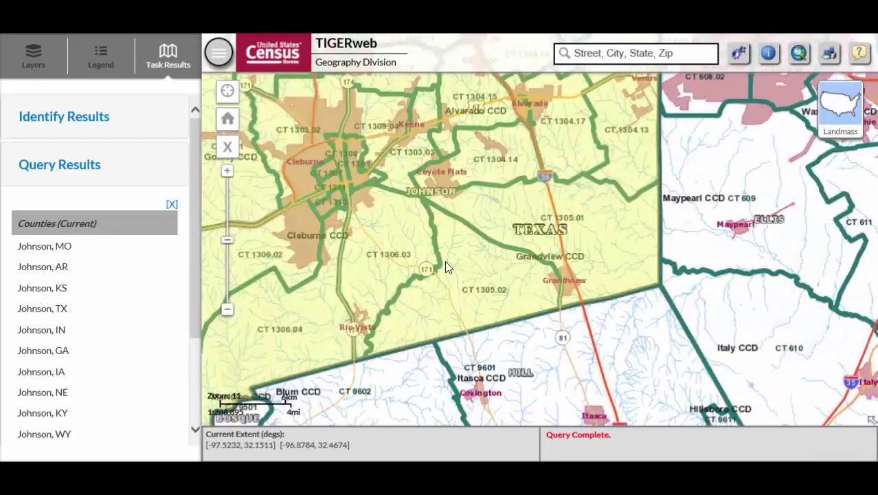
drag(386, 234, 568, 308)
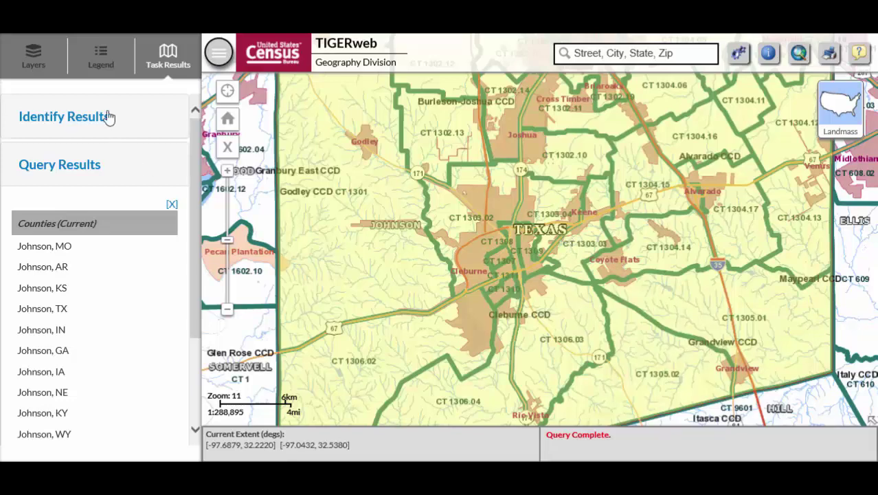
drag(640, 345, 633, 363)
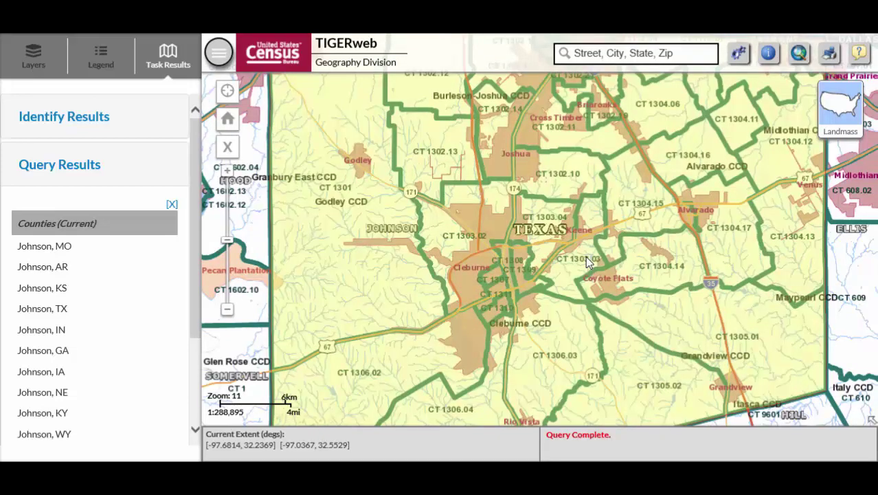
Step: Set the query to the Census Tracts layer within the current map extent
click(798, 55)
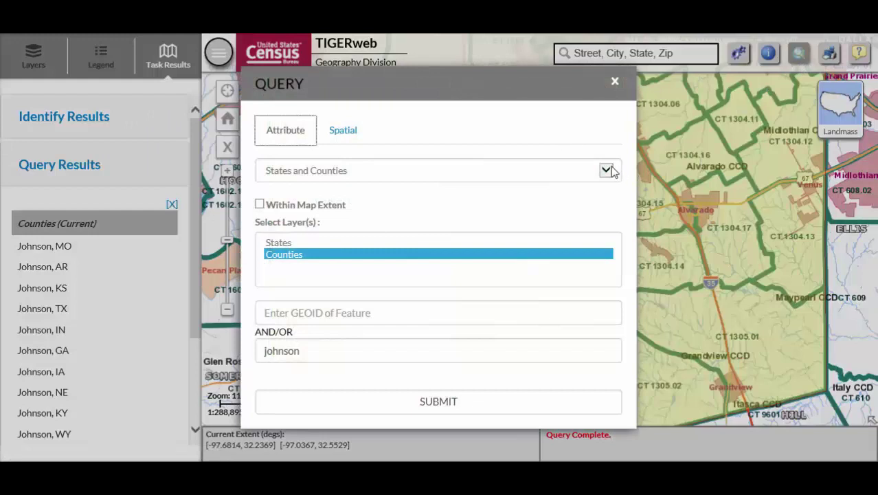
click(613, 171)
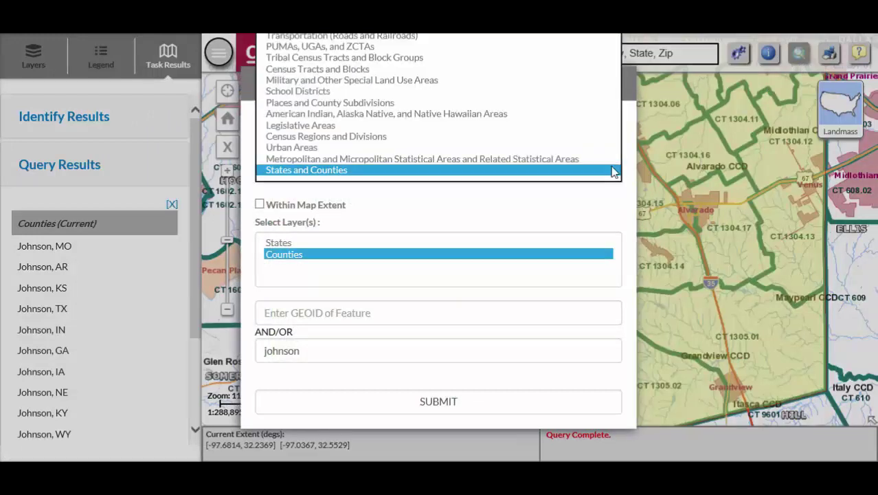
click(446, 70)
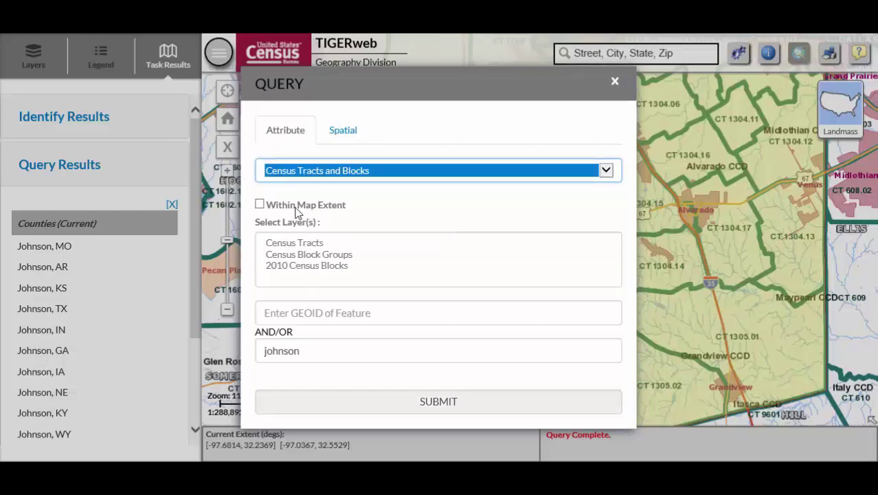
click(260, 205)
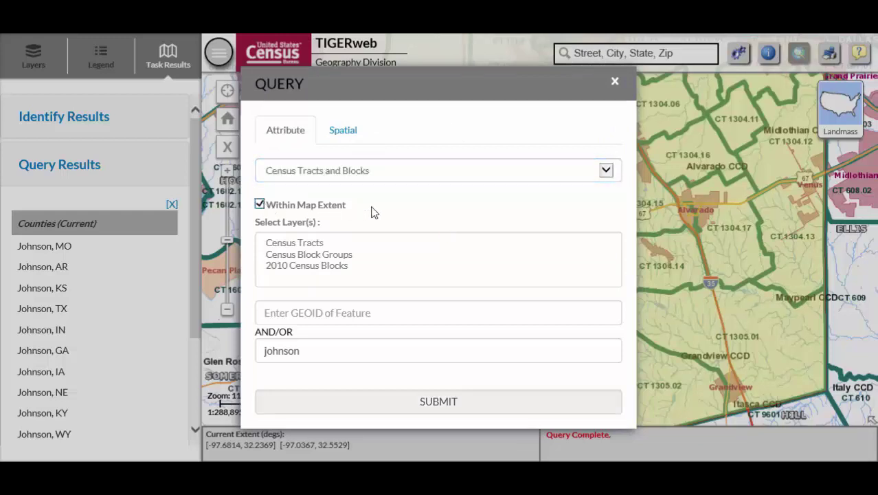
click(337, 244)
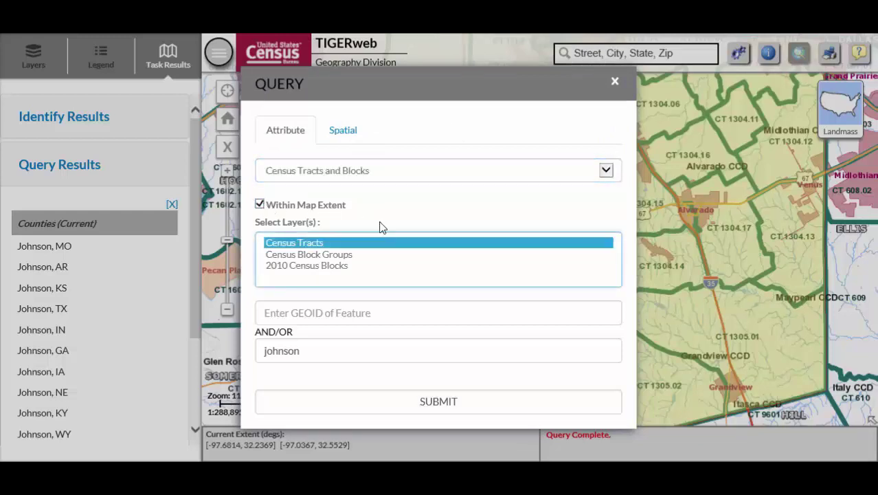
click(421, 207)
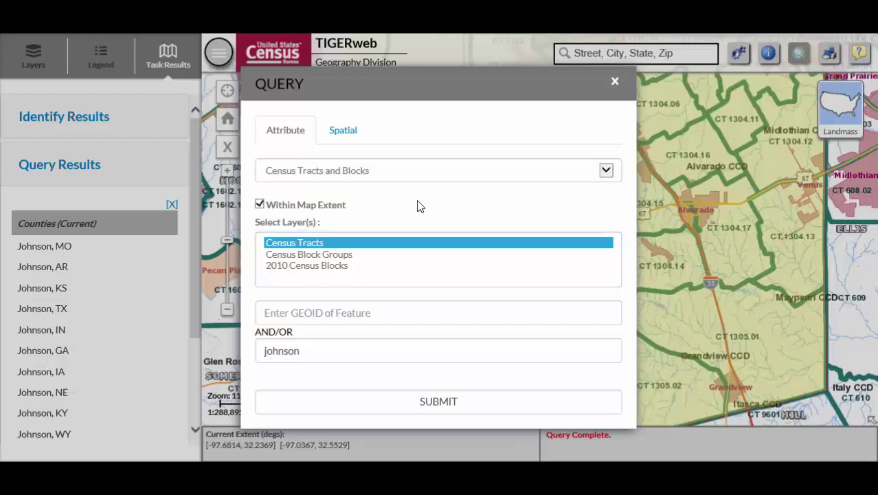
click(421, 309)
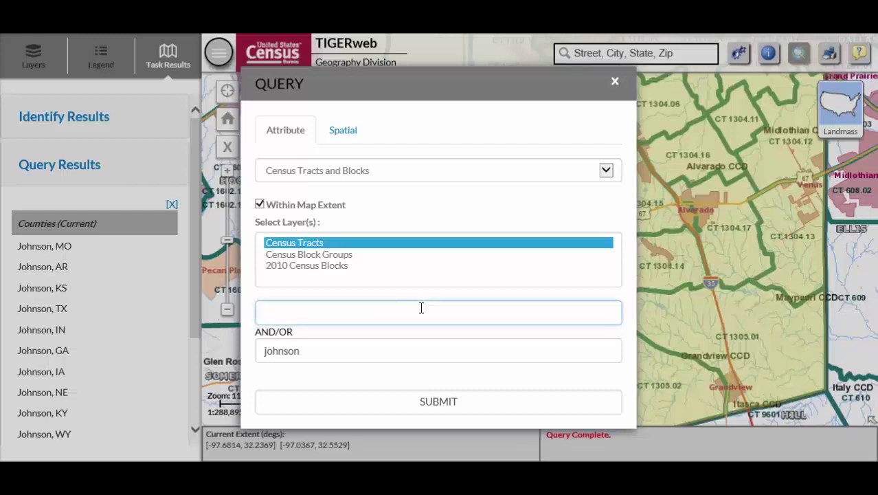
drag(364, 351, 247, 358)
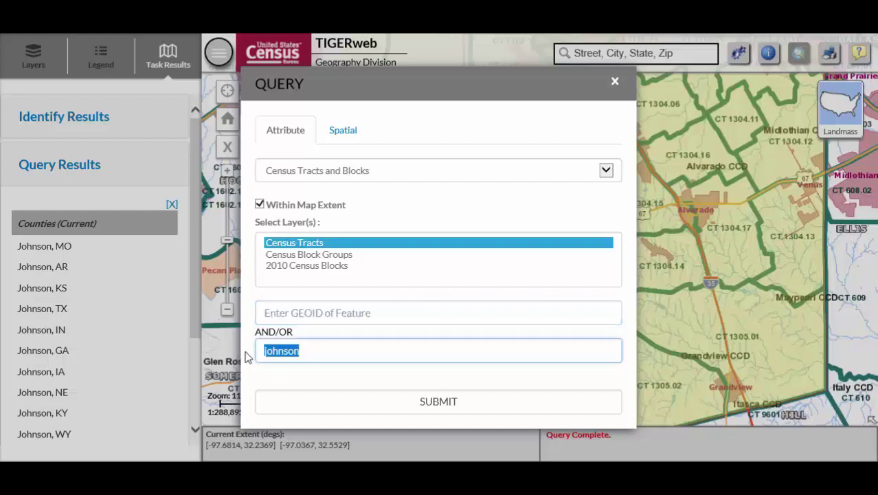
key(BackSpace)
click(535, 309)
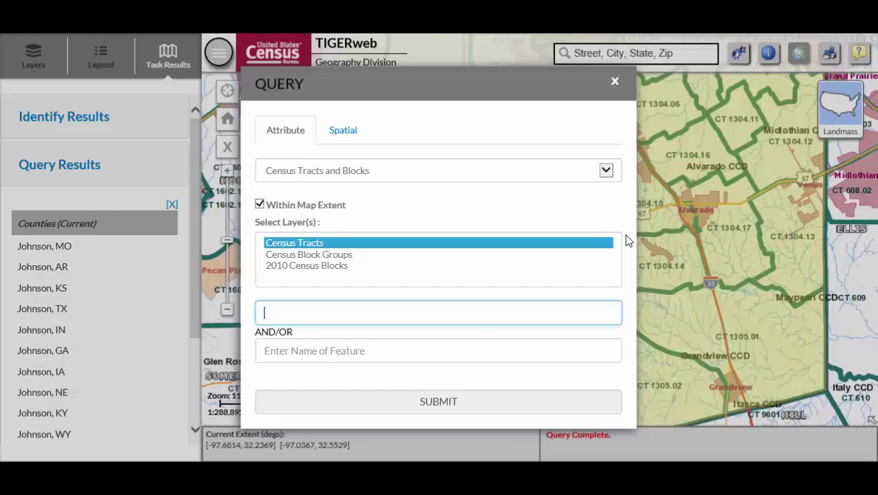
text(48)
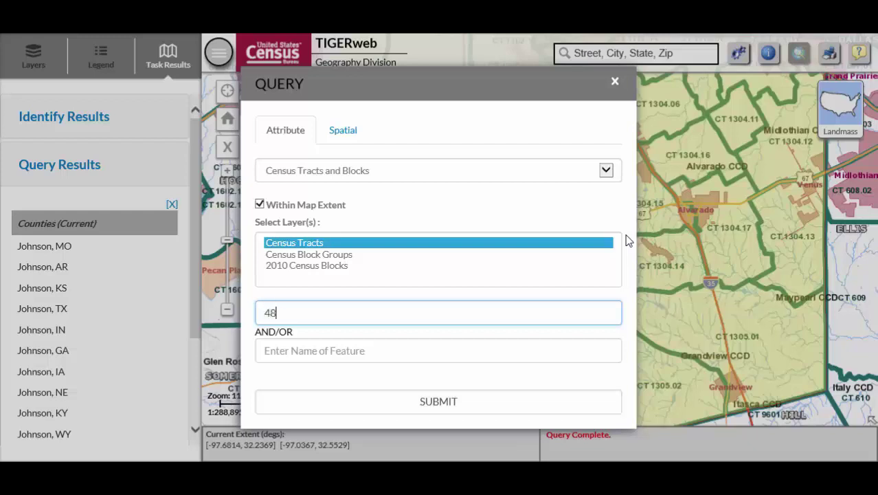
text(251130501)
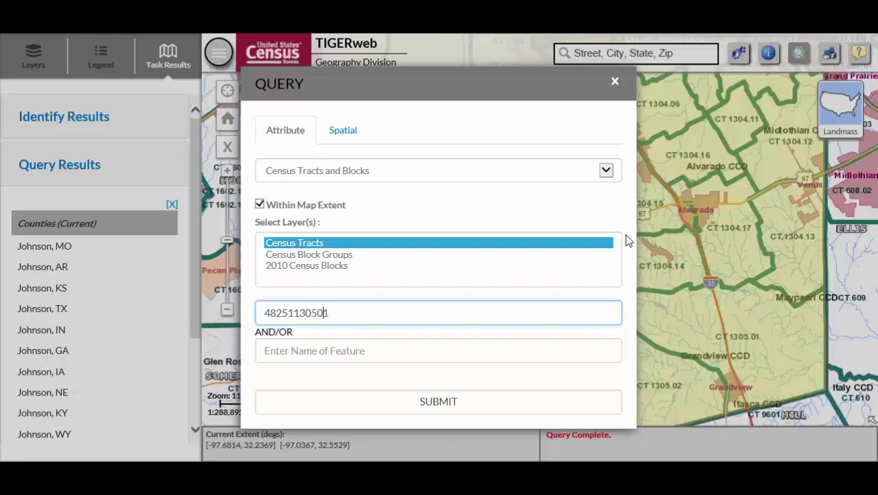
click(488, 411)
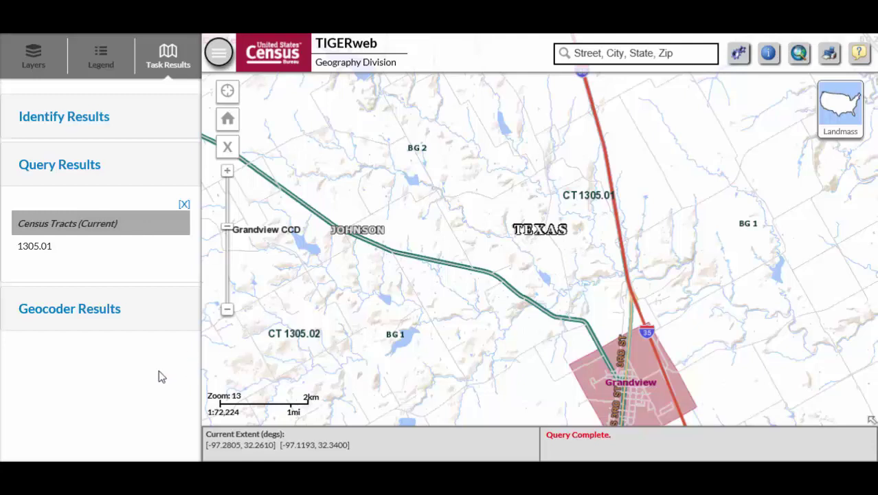
click(808, 62)
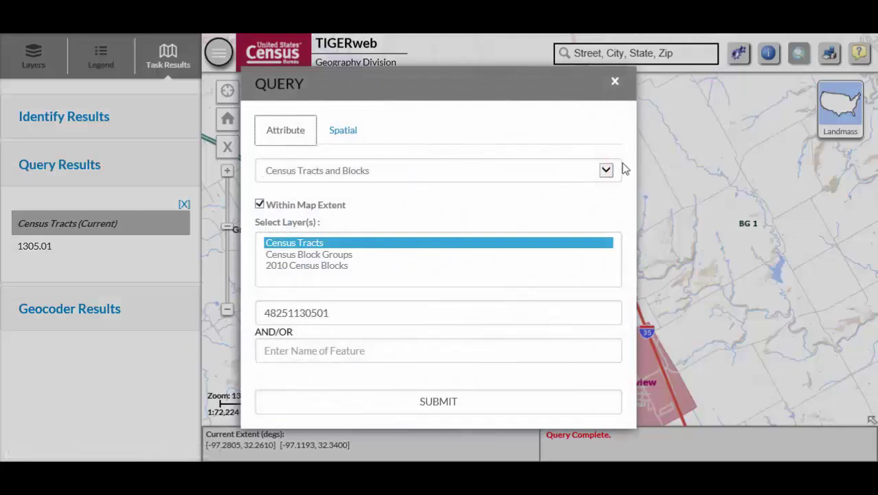
click(364, 256)
click(353, 317)
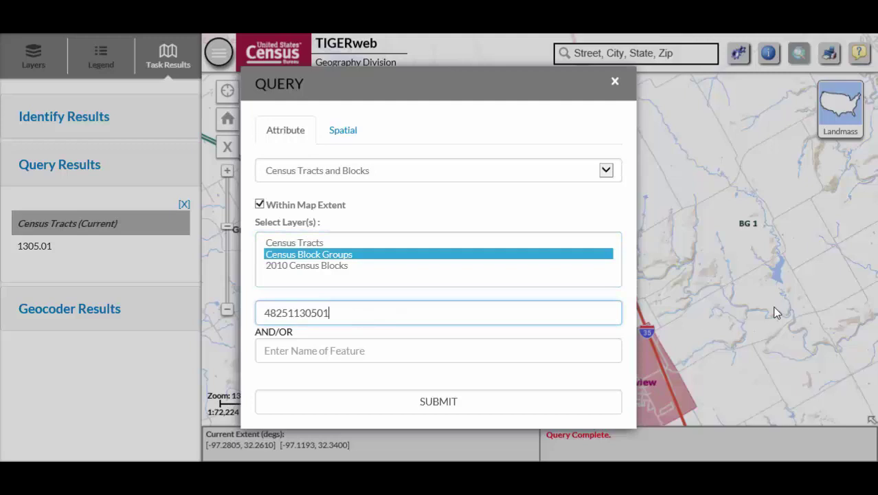
text(2)
click(486, 406)
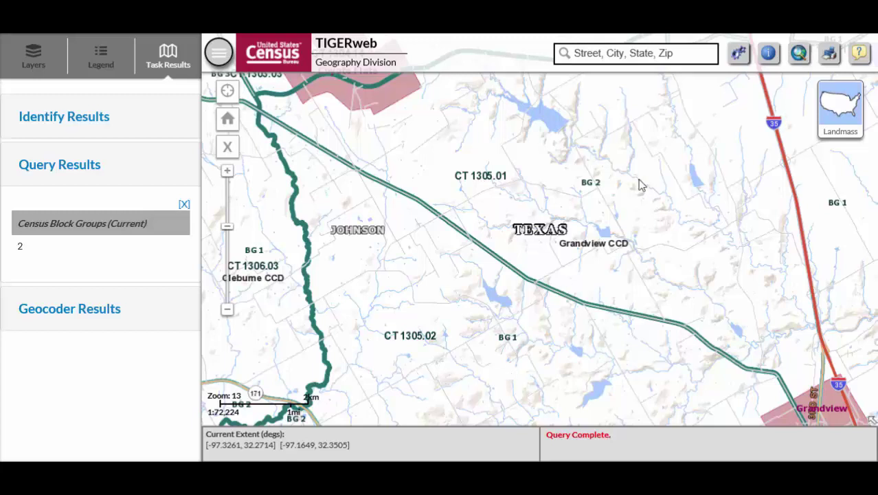
Step: Set up a query on the Places and County Subdivisions County Subdivisions layer, limited to the map extent
click(799, 53)
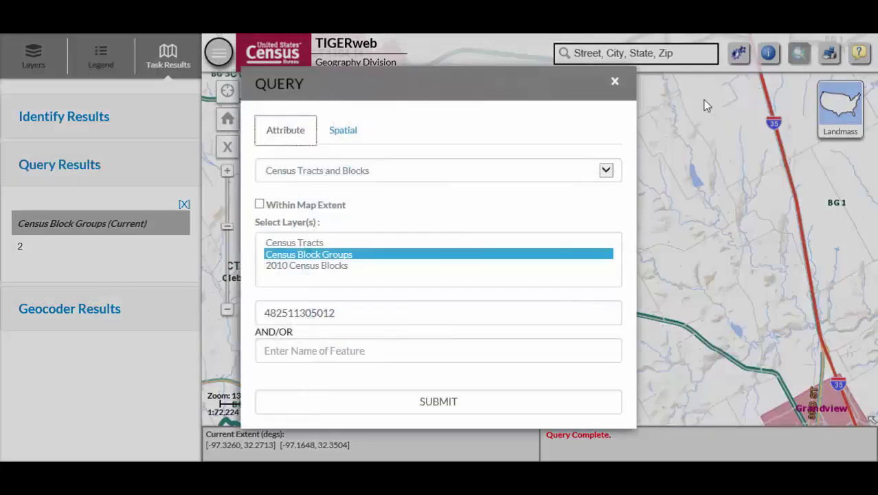
click(596, 174)
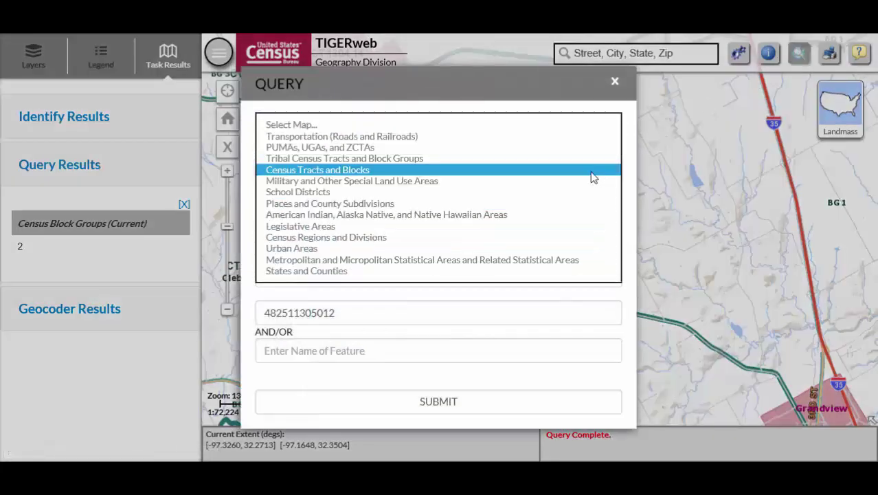
click(438, 205)
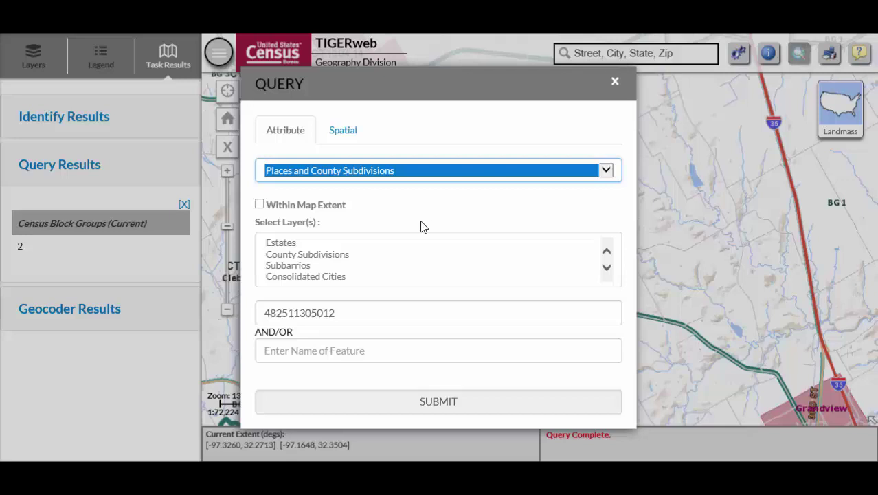
click(367, 255)
click(367, 255)
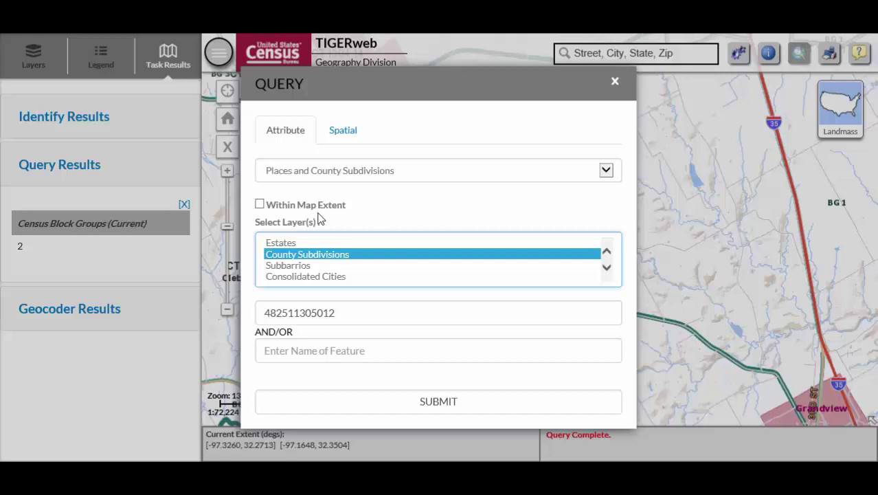
click(260, 204)
Step: Clear the leftover GEOID and search for the name 'grandview'
double_click(336, 313)
key(BackSpace)
click(473, 341)
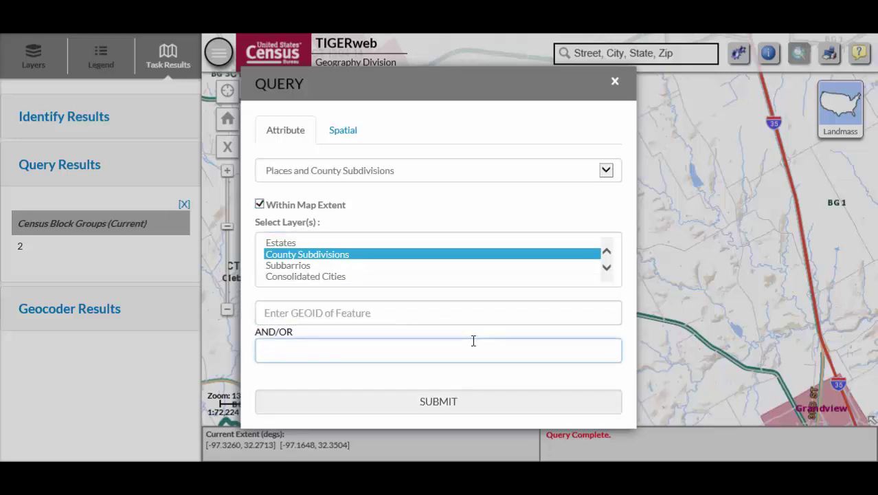
text(grandview)
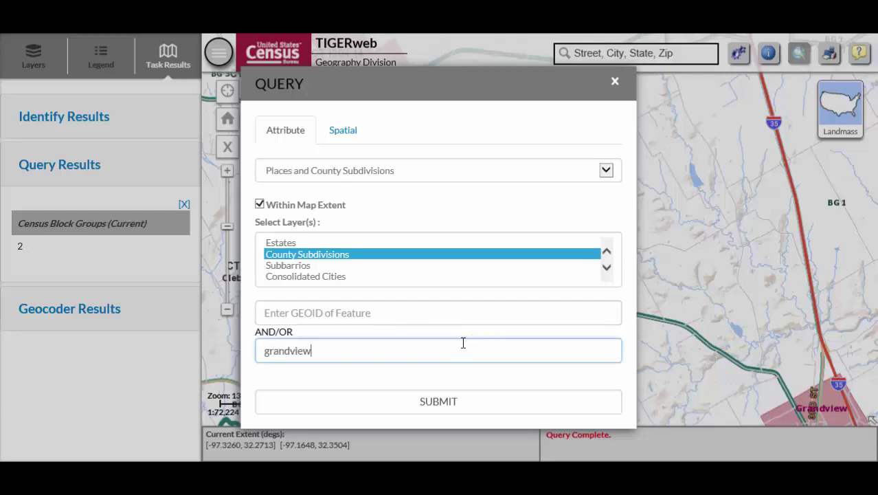
click(469, 401)
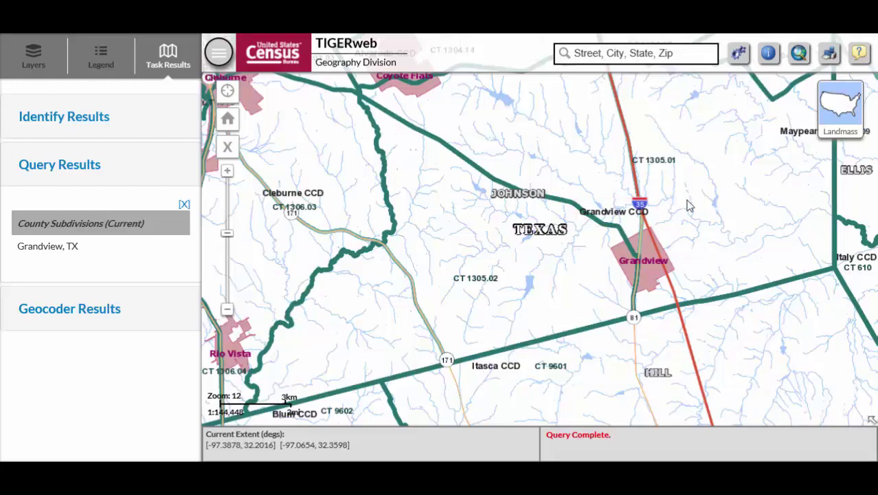
Step: Start a spatial query on the Census Tracts layer of the Census Tracts and Blocks map
click(799, 61)
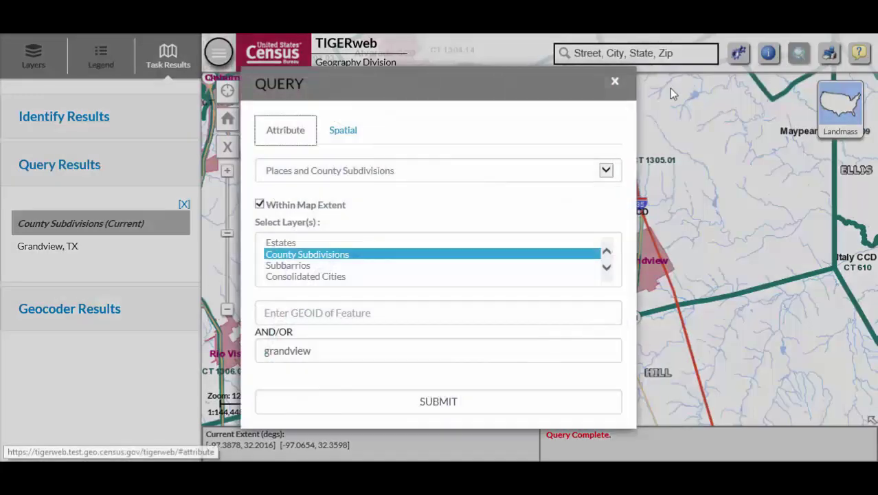
click(357, 136)
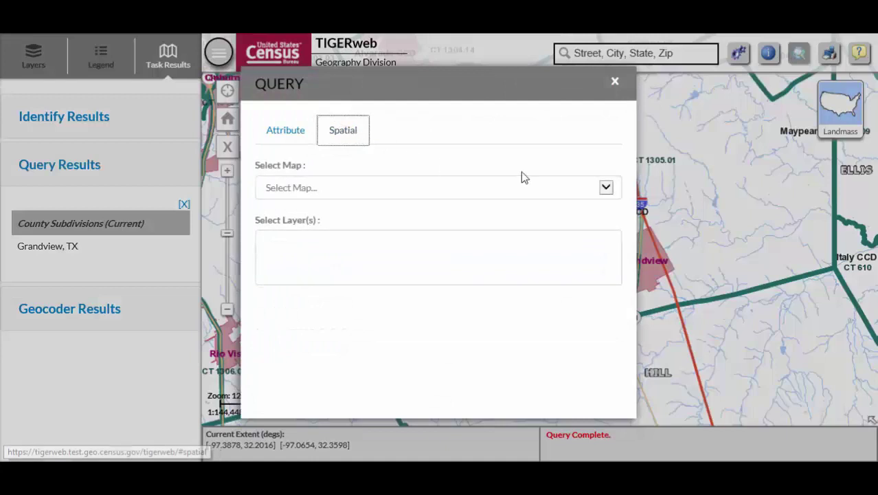
click(593, 192)
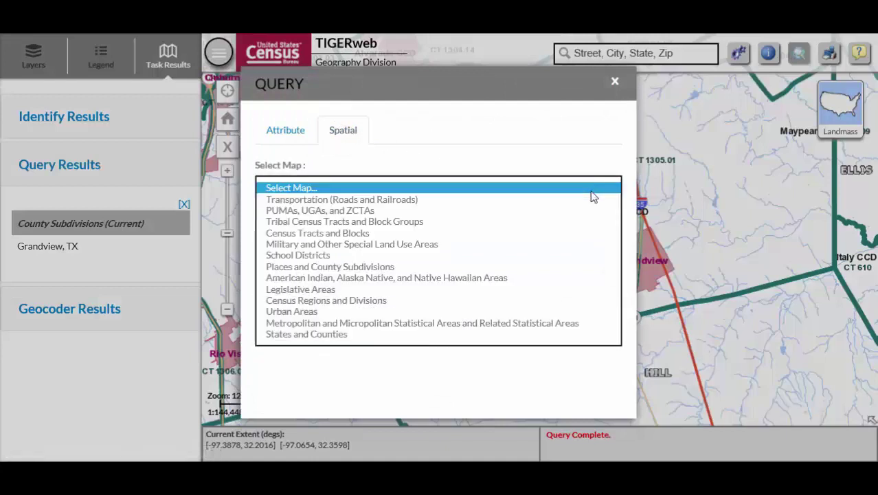
click(538, 234)
click(532, 240)
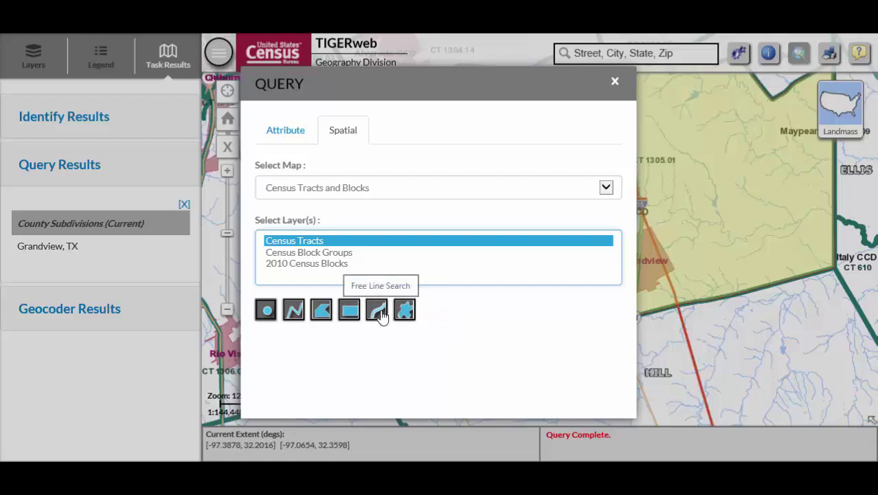
Step: Rectangle-select the tracts around Grandview (1305.01, 1305.02, 9601), then switch the basemap to Satellite
click(349, 310)
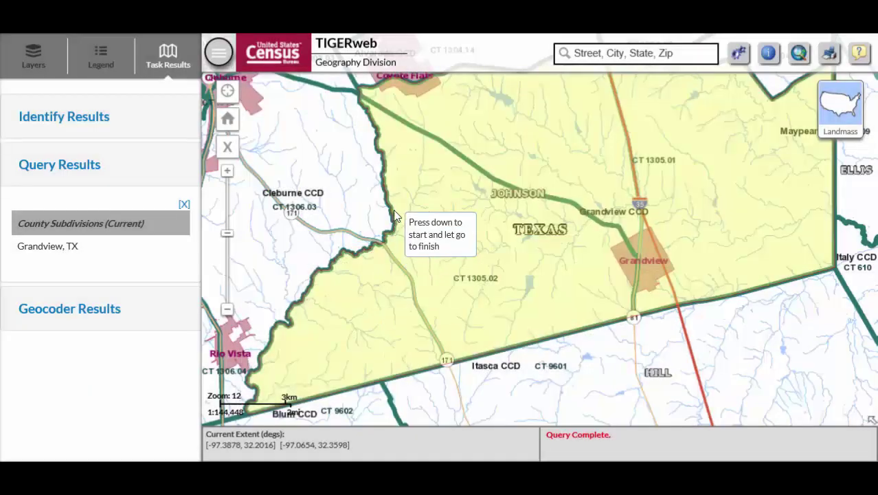
mouse_move(408, 166)
mouse_down()
mouse_move(514, 226)
mouse_move(711, 309)
mouse_up()
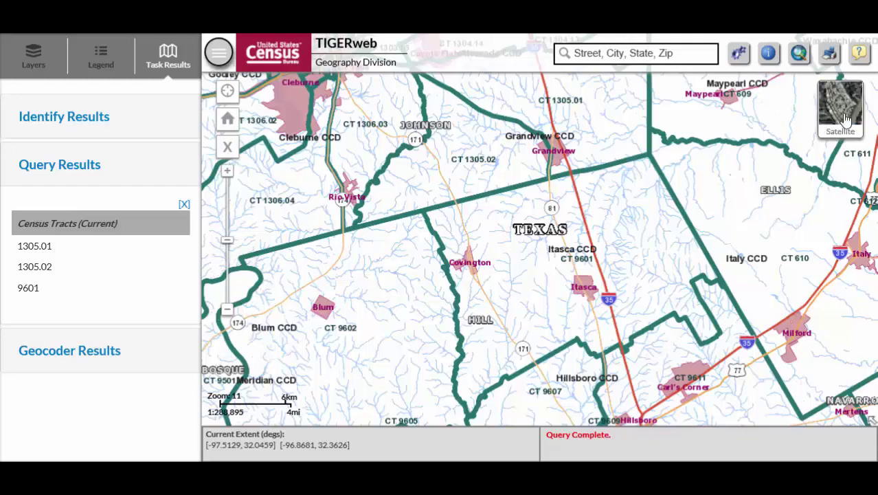
click(844, 119)
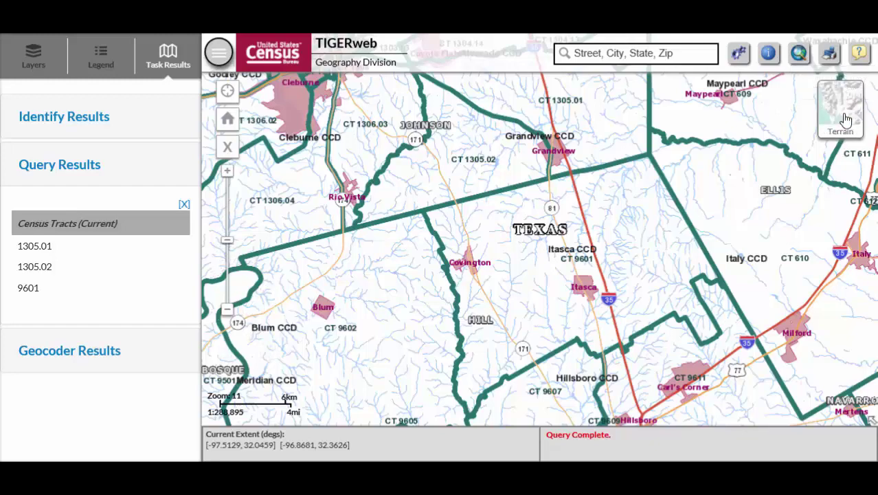